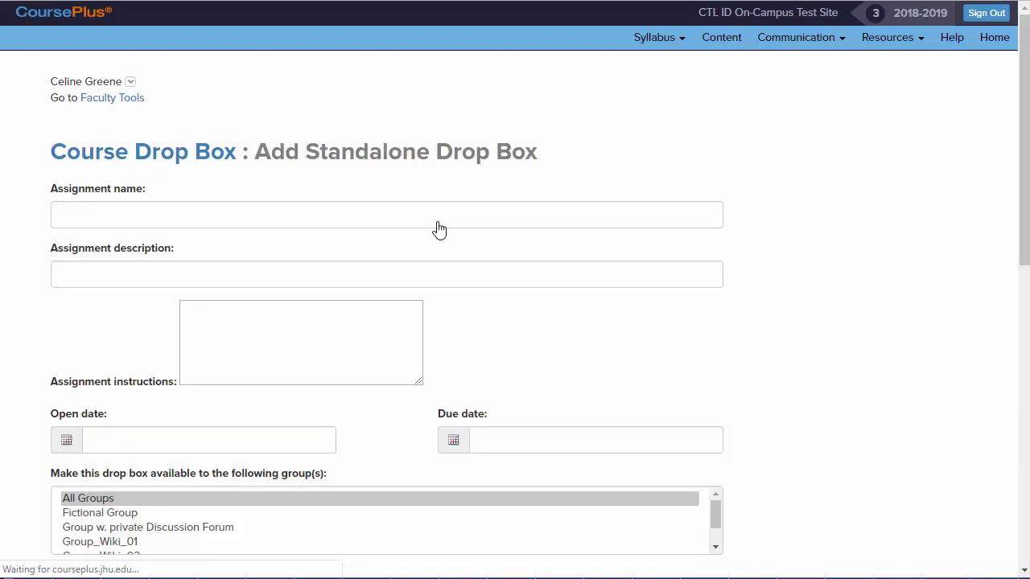
# Step: Name the assignment "MidTerm Exam - Part 1" and describe it as "Timed Drop Box Essay"
pyautogui.click(439, 223)
pyautogui.write('Mid')
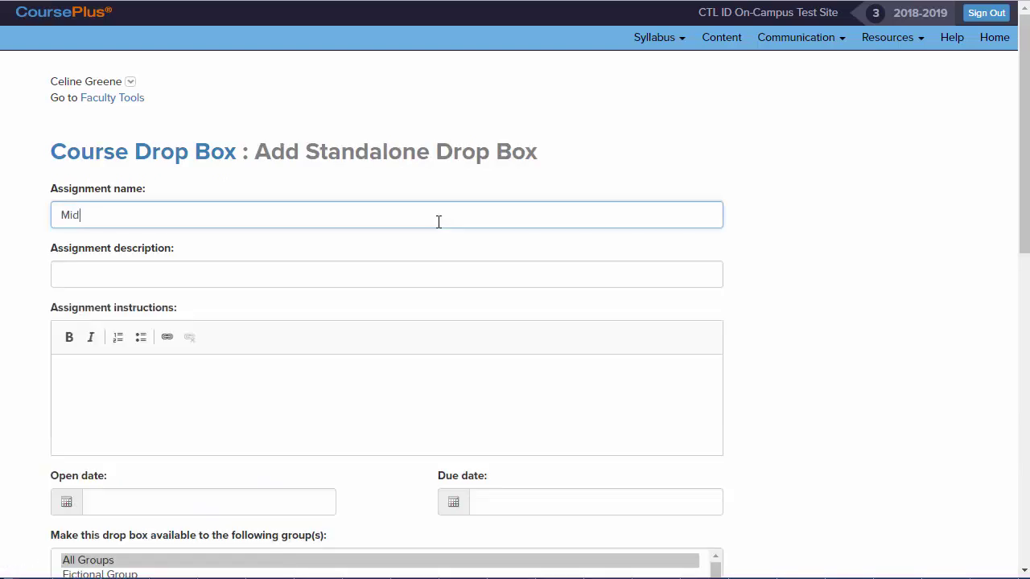
pyautogui.write('Term Exam - Part 1')
pyautogui.click(365, 274)
pyautogui.write('Timed D')
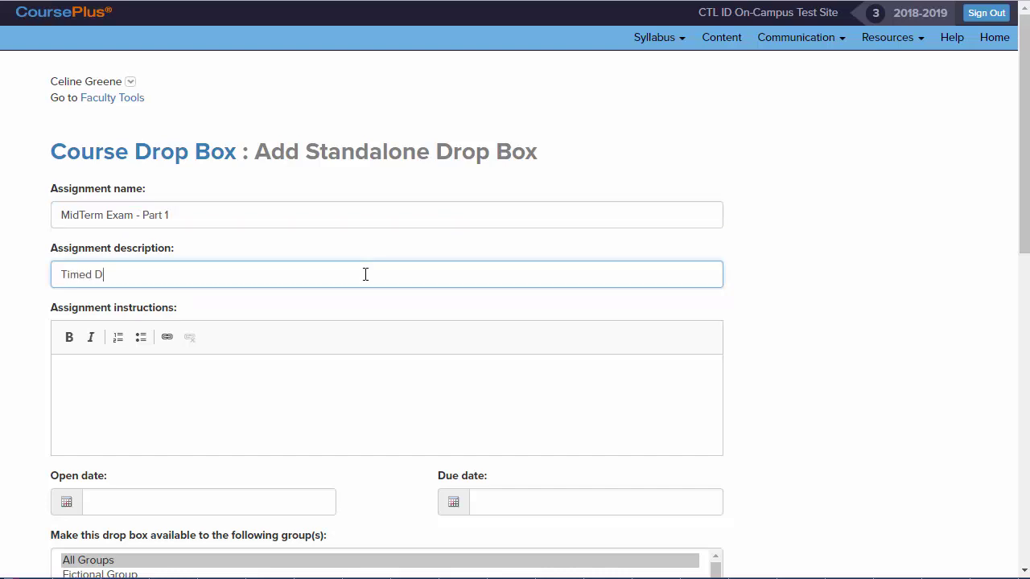
pyautogui.write('rop Box Essay')
# Step: Enter the assignment instructions "Full instructions will be in the downloaded file."
pyautogui.click(294, 359)
pyautogui.write('Full')
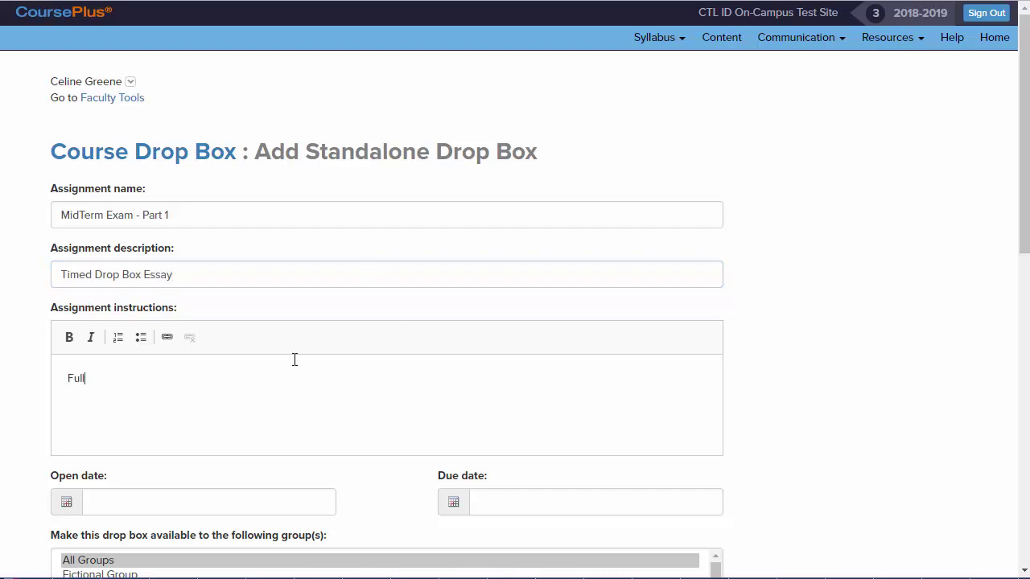
pyautogui.write(' instructions will be in the ')
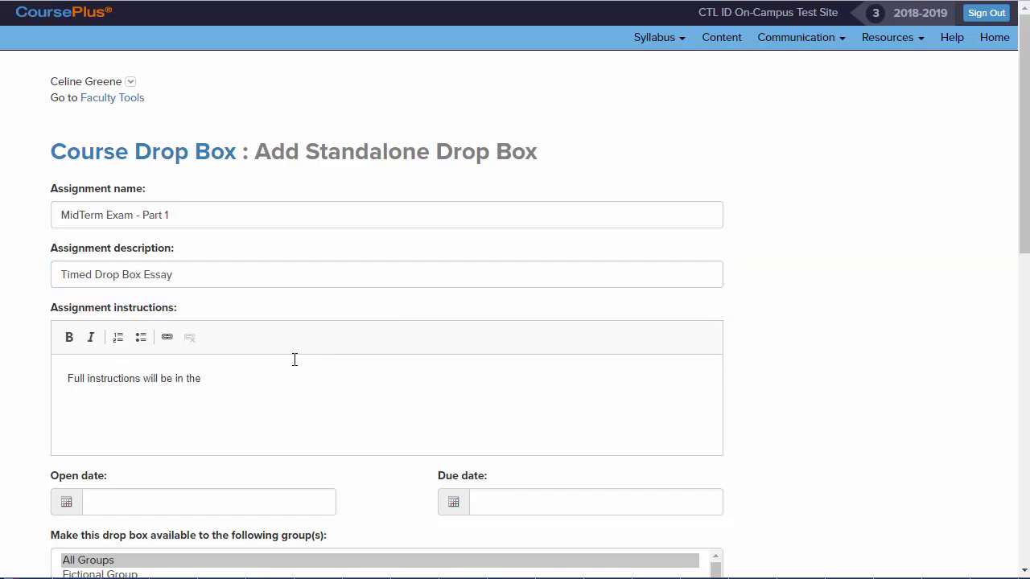
pyautogui.write('downloaded file.')
# Step: Set the open date to 12/26/2018 12:00 AM and the due date to 04/26/2019 11:59 PM
pyautogui.click(113, 500)
pyautogui.click(386, 487)
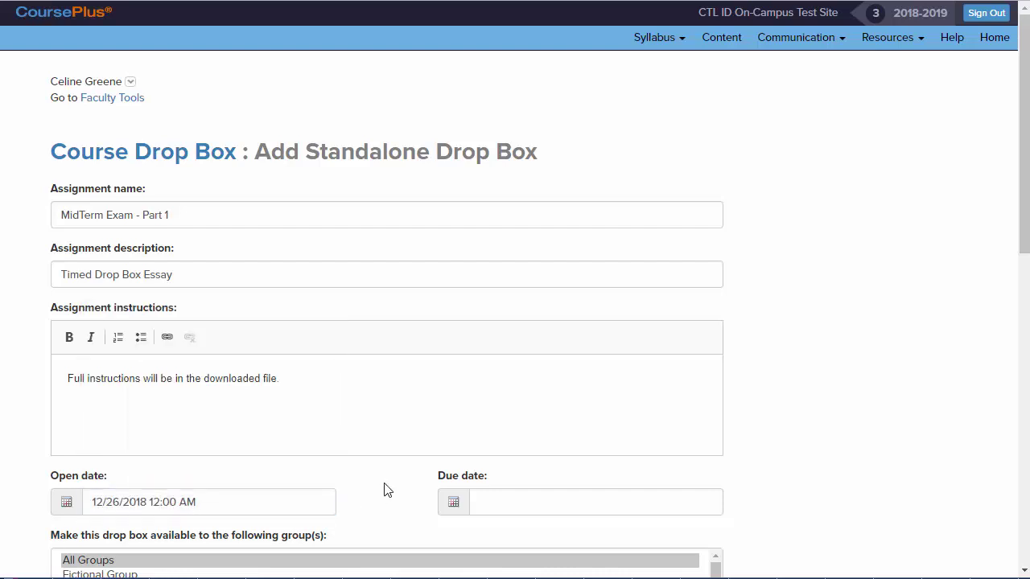
pyautogui.click(549, 506)
pyautogui.click(632, 427)
# Step: Require students to confirm the honor pledge before submitting the assignment
pyautogui.scroll(-3, 760, 465)
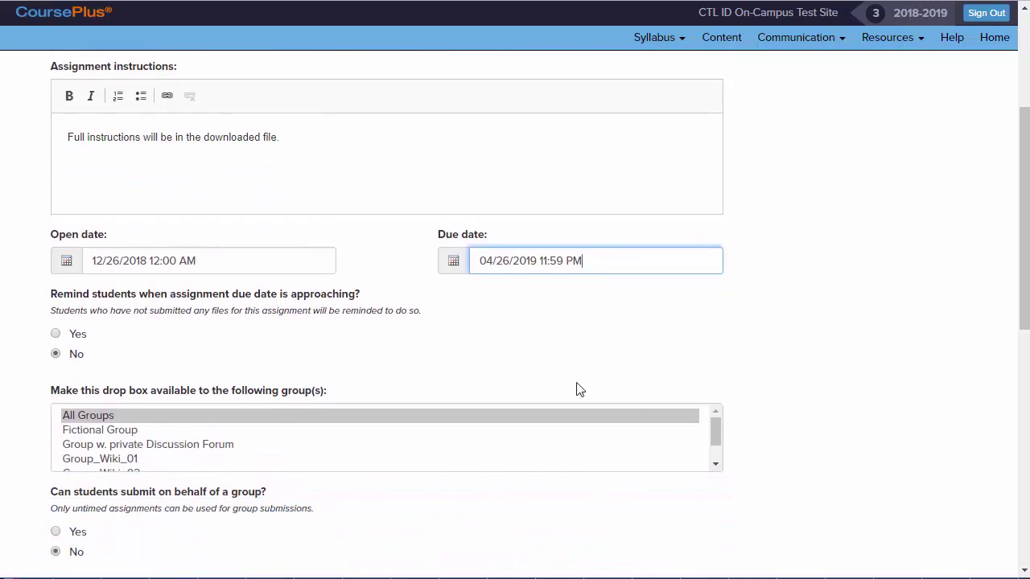
pyautogui.scroll(-2, 276, 376)
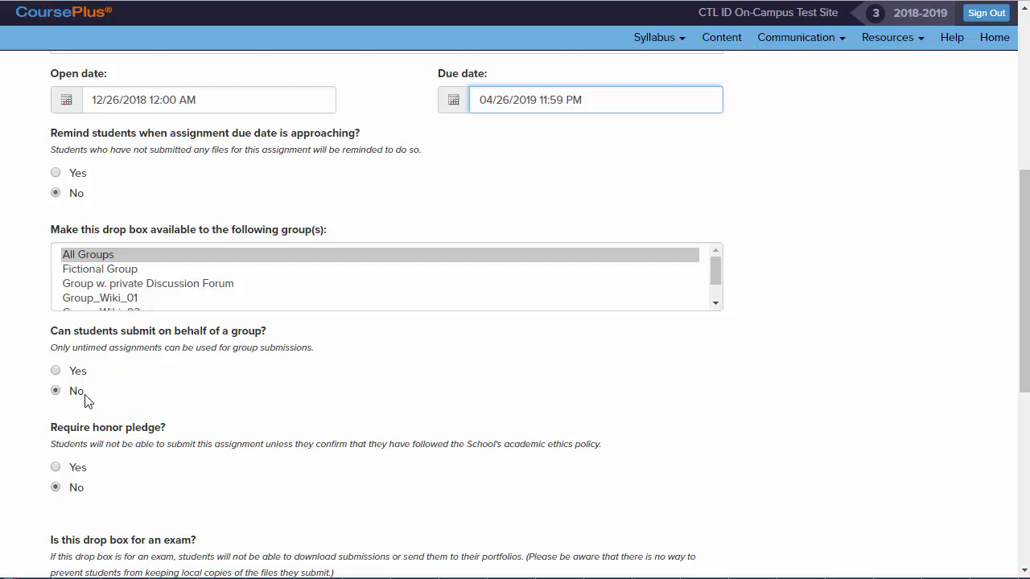
pyautogui.scroll(-1, 102, 441)
pyautogui.scroll(-2, 103, 442)
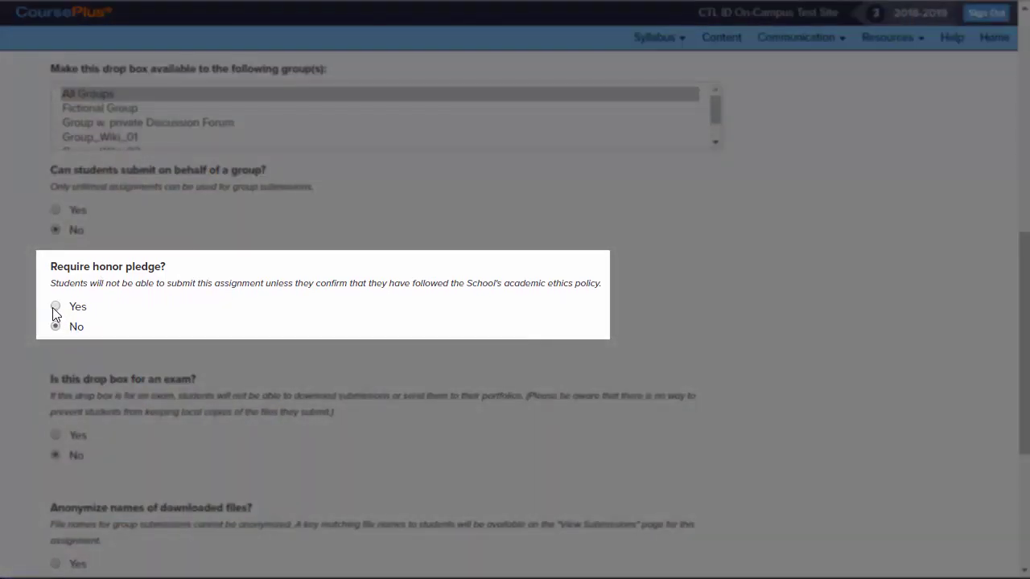
pyautogui.click(56, 309)
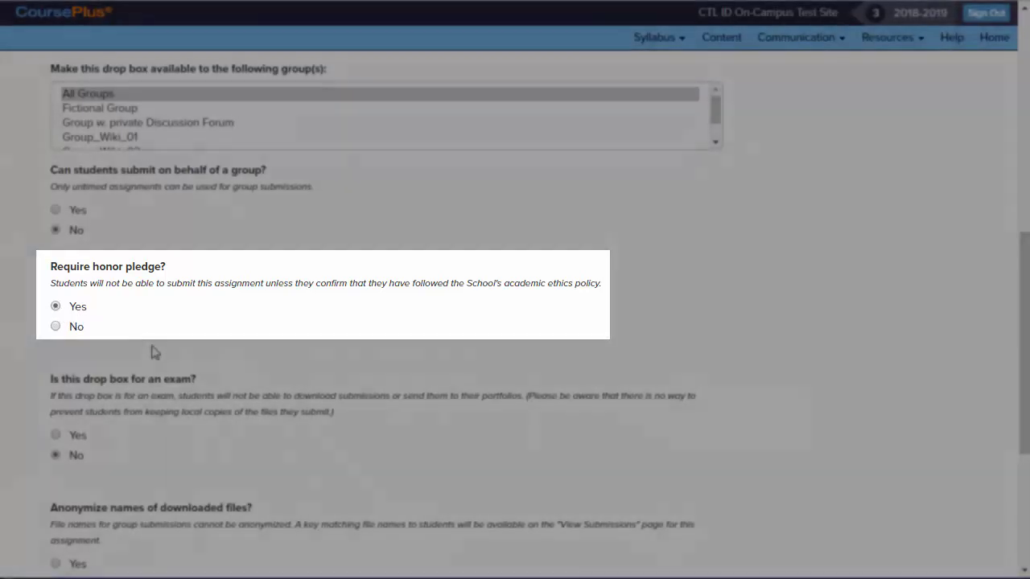
# Step: Make the assignment timed, with a submission time limit of 45 minutes
pyautogui.scroll(-2, 120, 351)
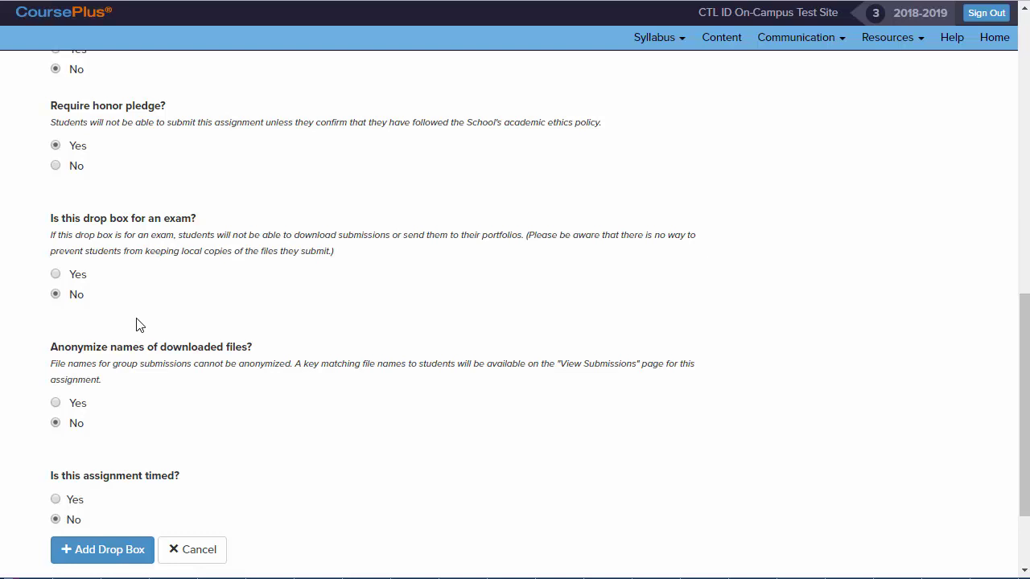
pyautogui.scroll(-1, 115, 334)
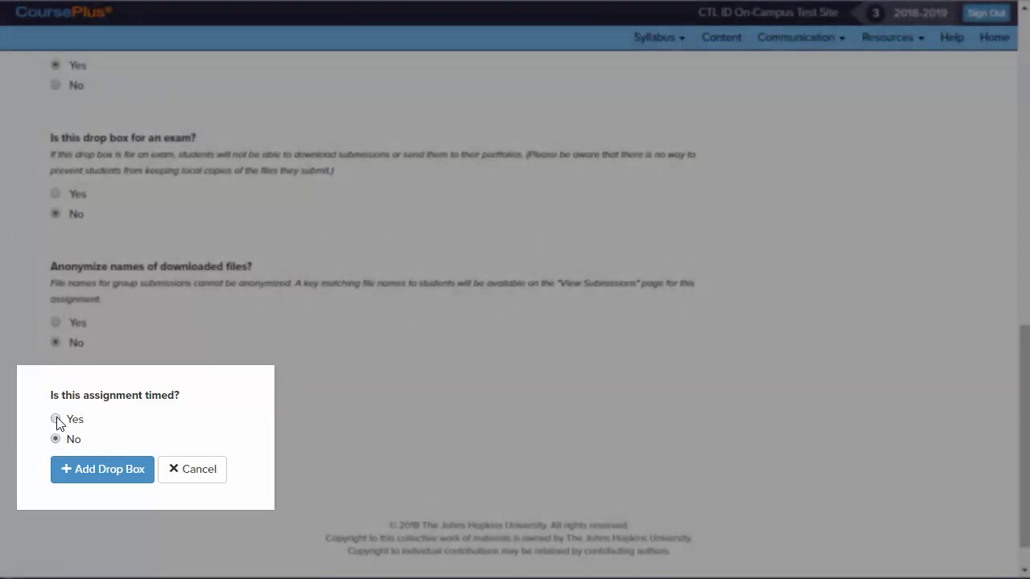
pyautogui.click(56, 419)
pyautogui.scroll(-2, 55, 421)
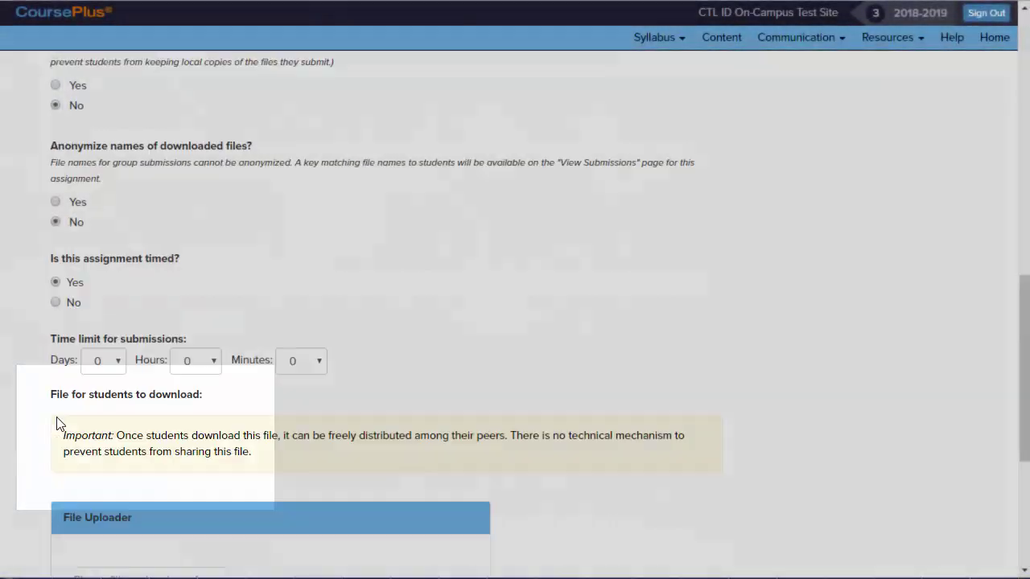
pyautogui.click(320, 365)
pyautogui.moveTo(319, 436); pyautogui.dragTo(333, 576)
pyautogui.click(306, 509)
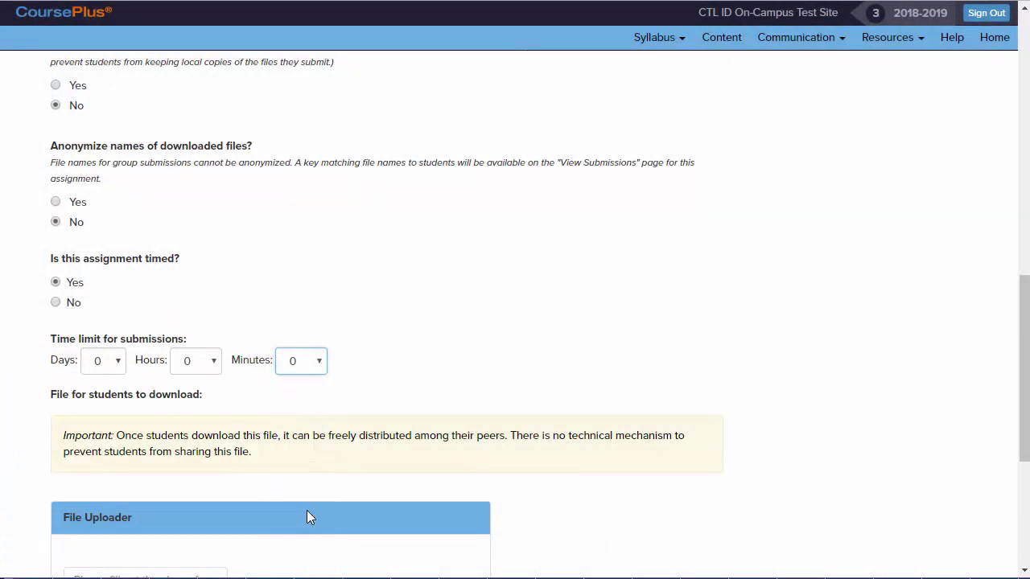
# Step: Upload Sample Exam Activity.docx from the device as the students' download file, and look over the resulting drop box list
pyautogui.scroll(-3, 443, 398)
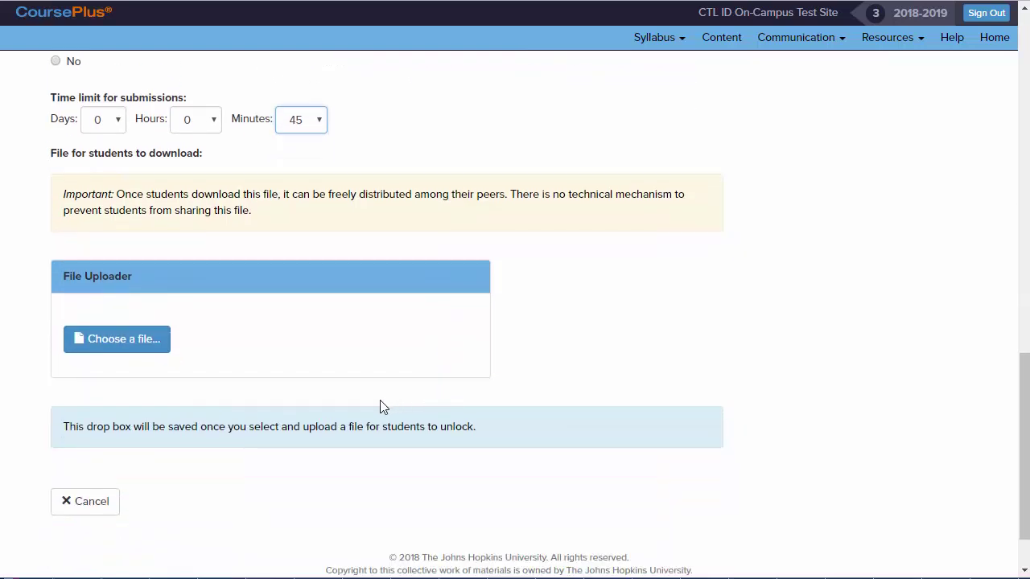
pyautogui.click(137, 344)
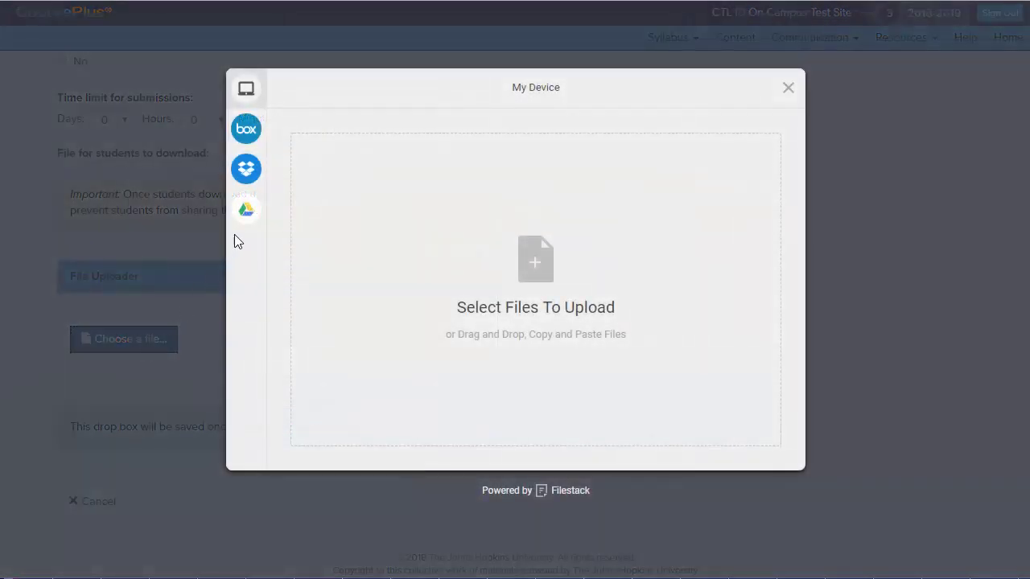
pyautogui.click(536, 259)
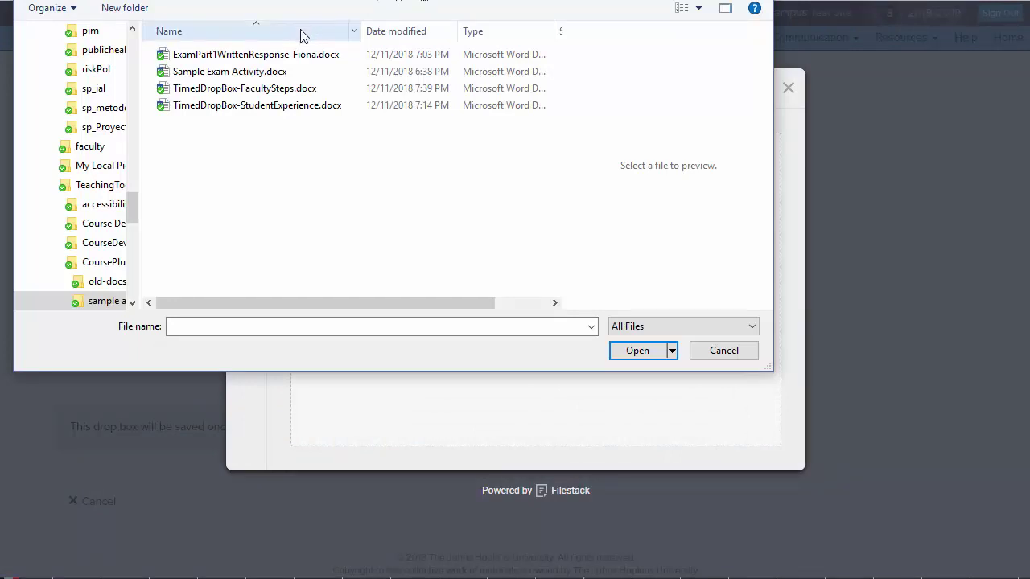
pyautogui.click(256, 73)
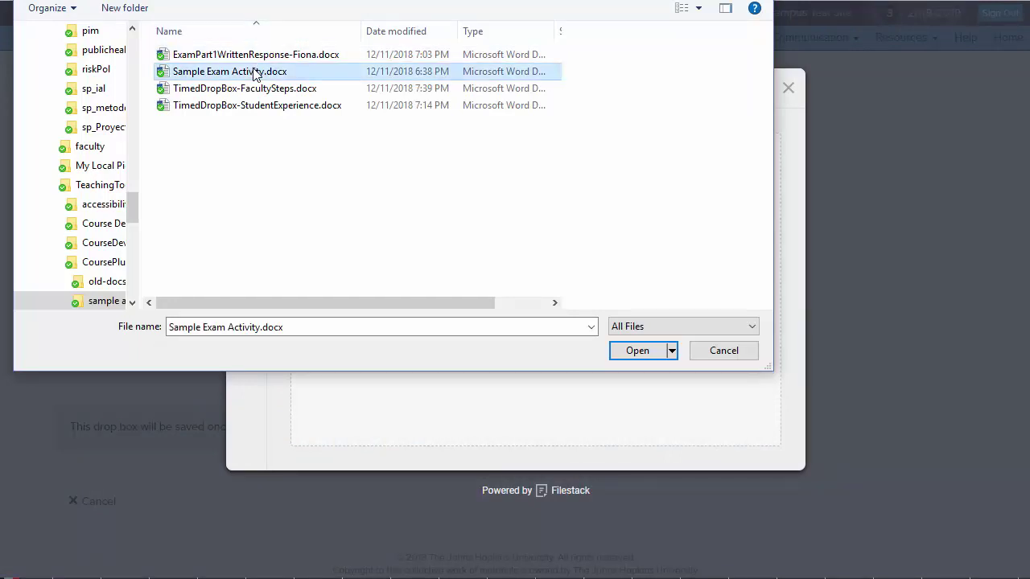
pyautogui.click(725, 8)
pyautogui.click(726, 9)
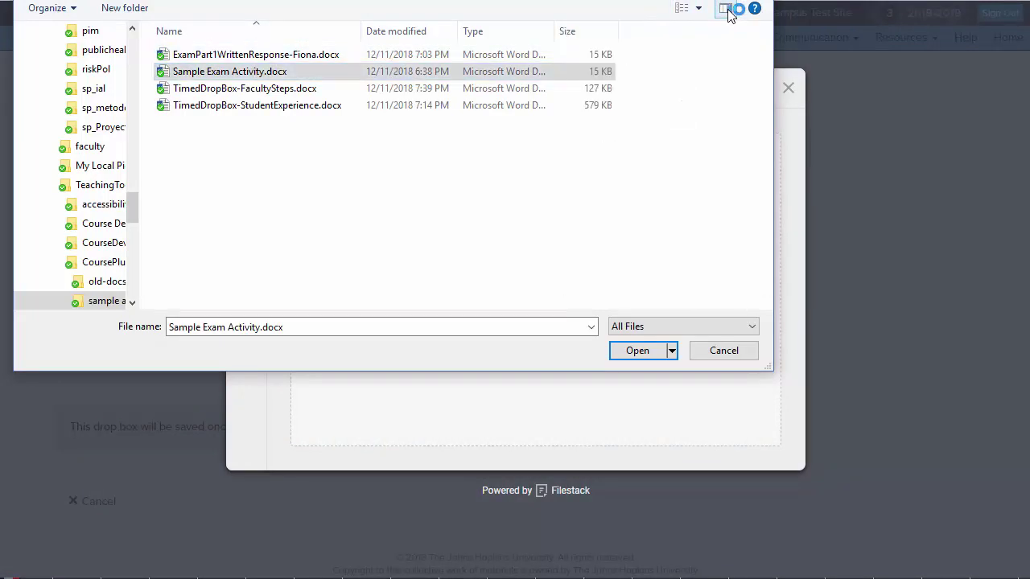
pyautogui.click(726, 9)
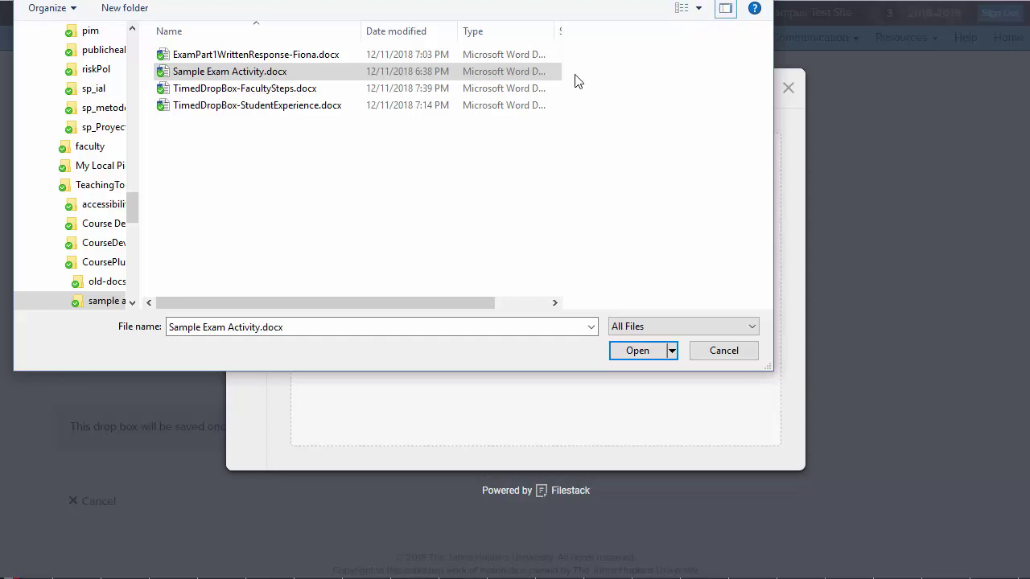
pyautogui.click(635, 351)
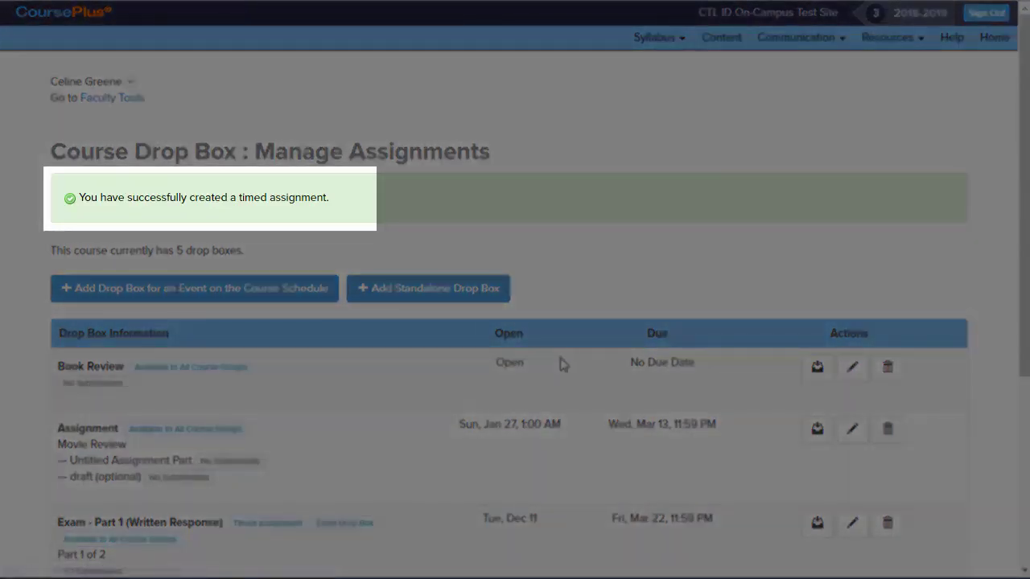
pyautogui.scroll(-3, 563, 365)
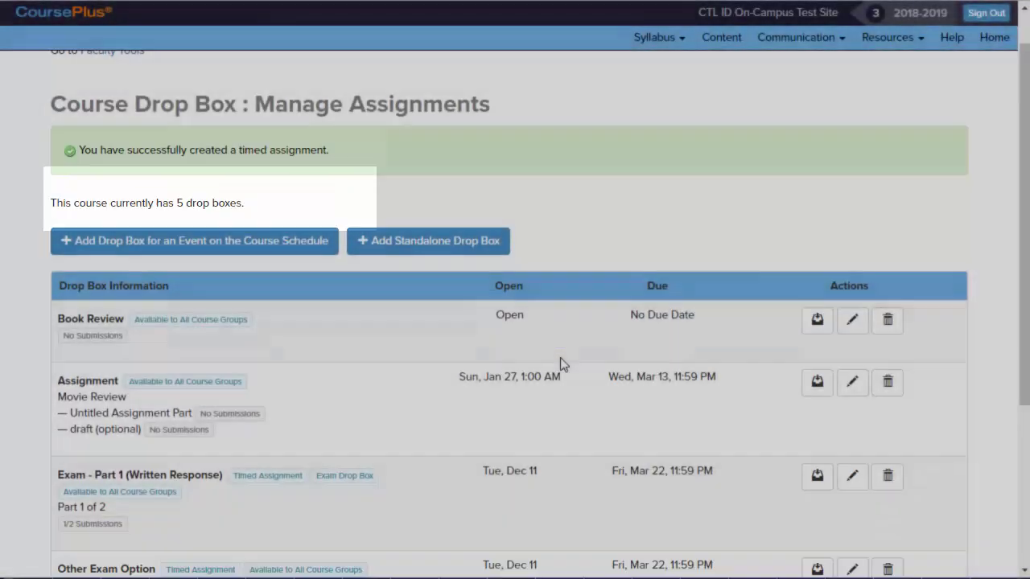
pyautogui.scroll(-1, 563, 364)
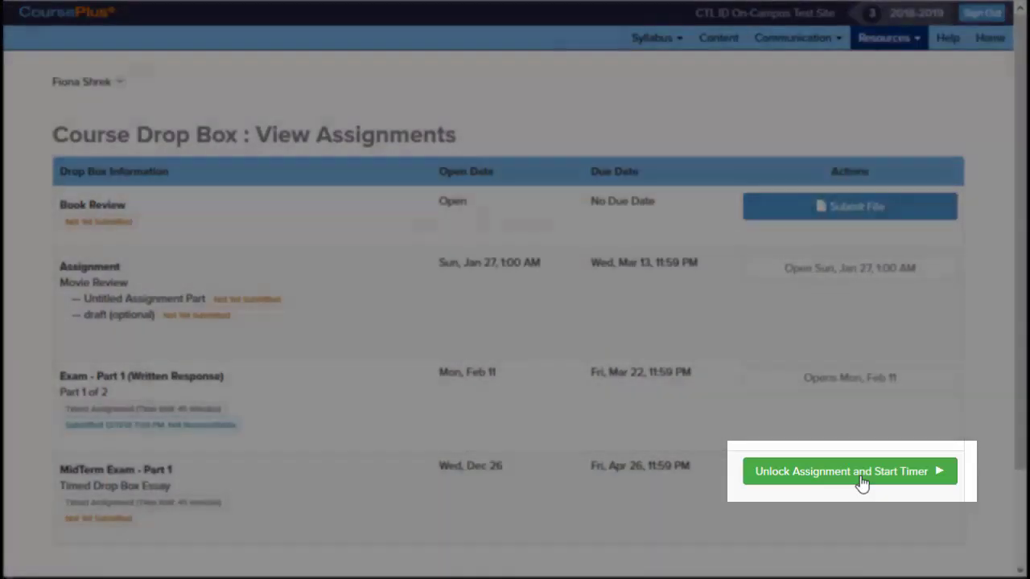
# Step: As the student, unlock the timed MidTerm Exam - Part 1 assignment and open its file with Microsoft Word
pyautogui.click(862, 475)
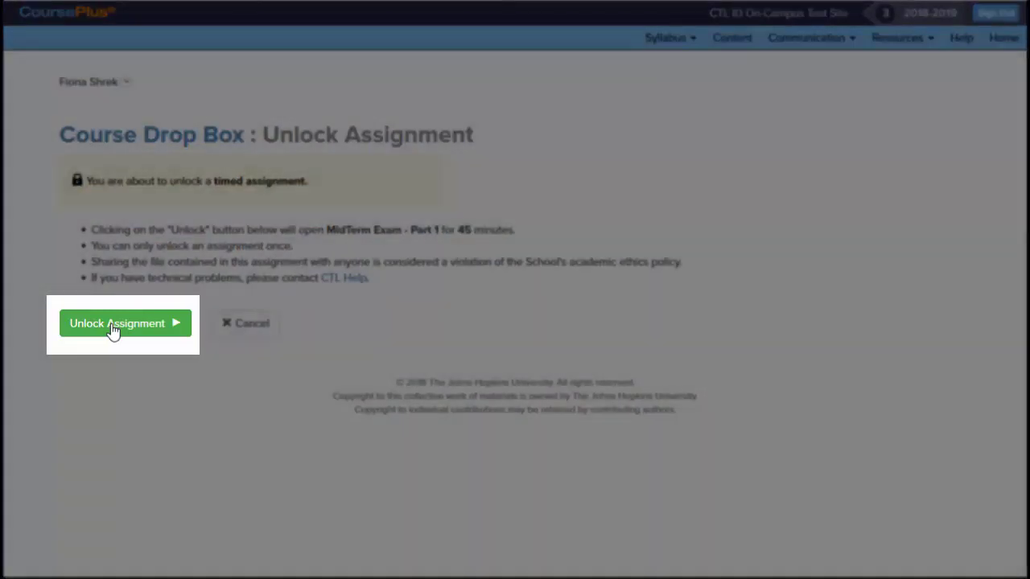
pyautogui.click(113, 324)
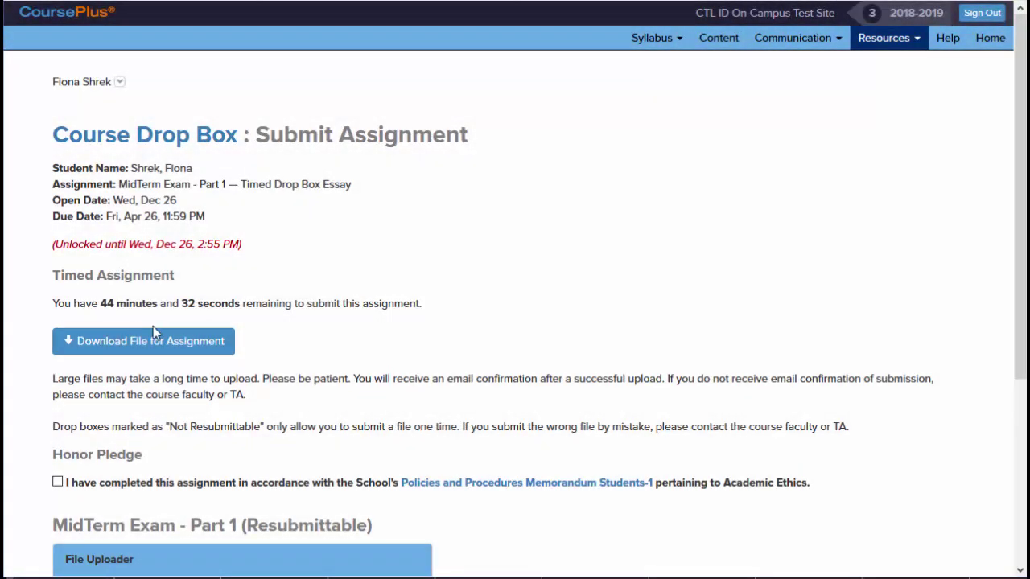
pyautogui.scroll(-1, 338, 344)
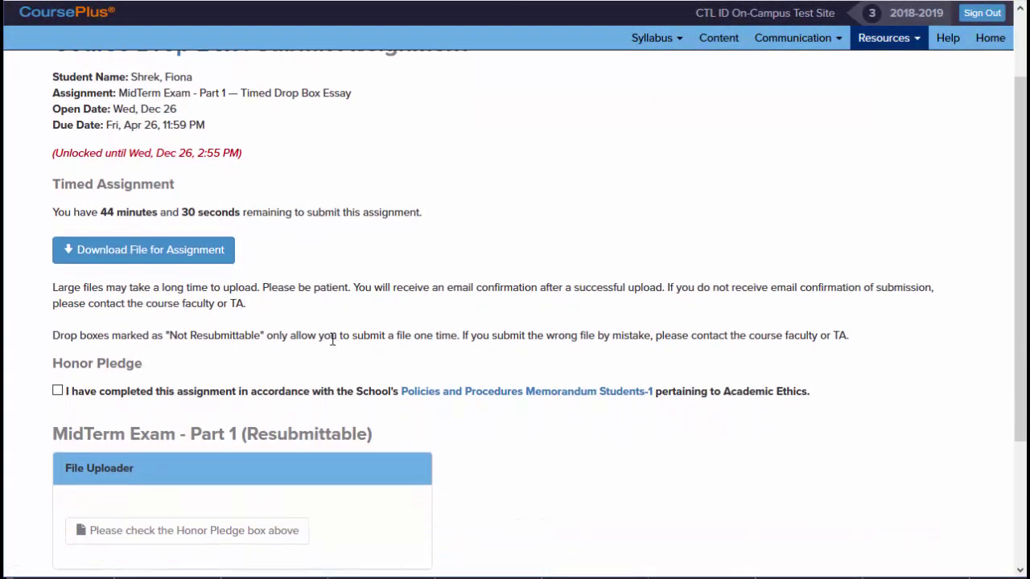
pyautogui.click(153, 251)
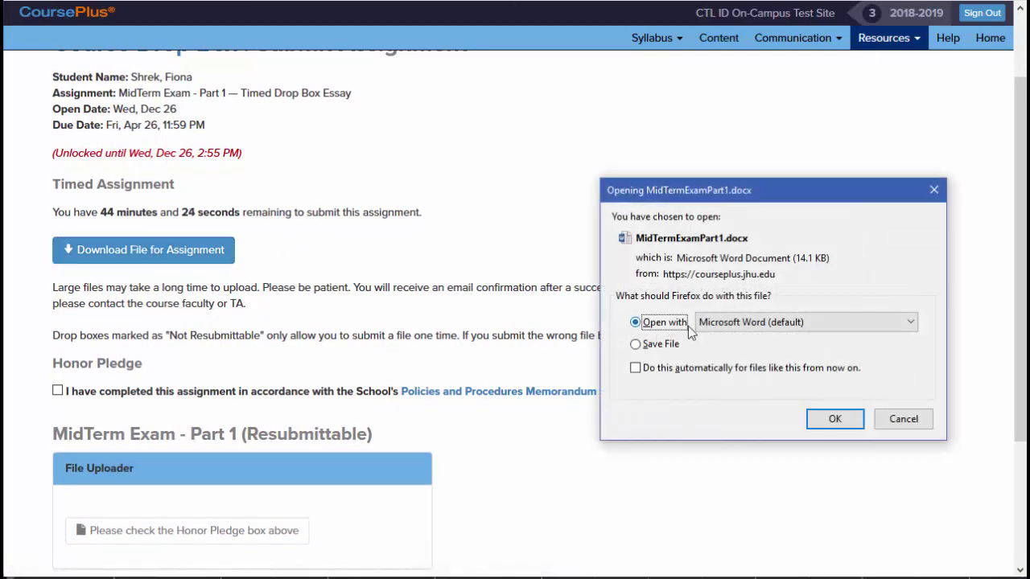
pyautogui.click(844, 423)
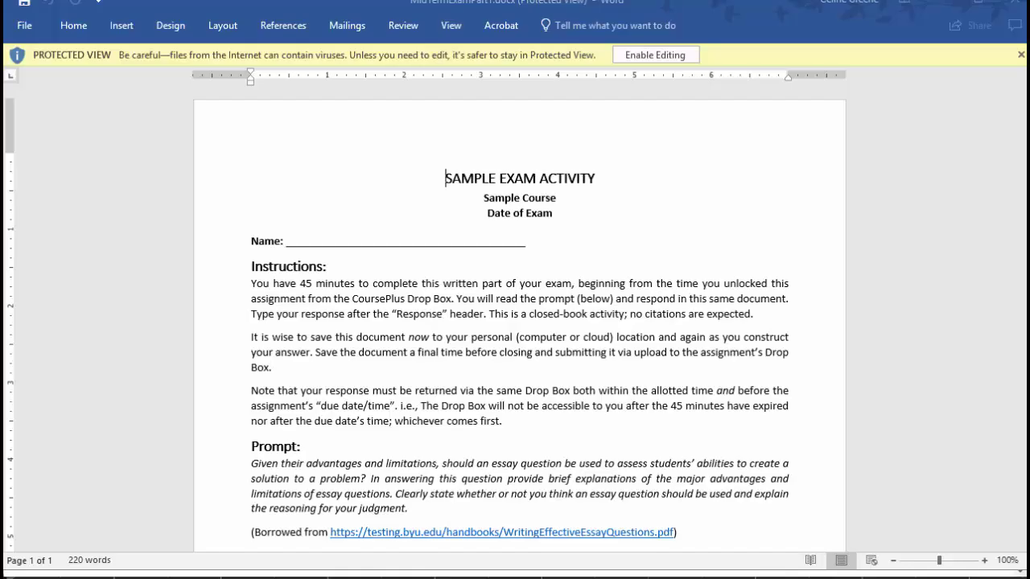
# Step: Enable editing of the exam document and add the non-italic line "I believe that ..." below the response placeholder
pyautogui.click(665, 57)
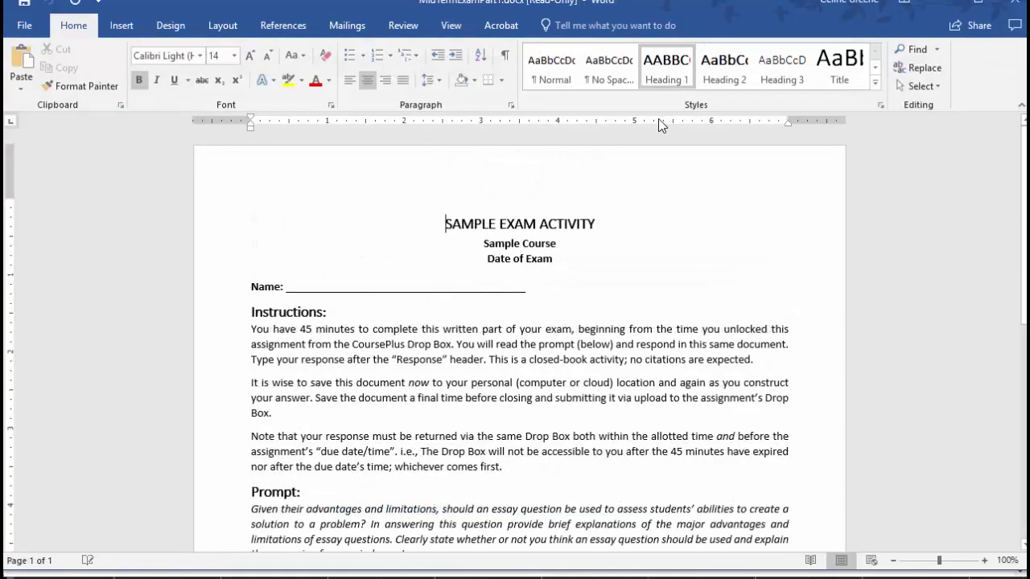
pyautogui.scroll(-5, 527, 324)
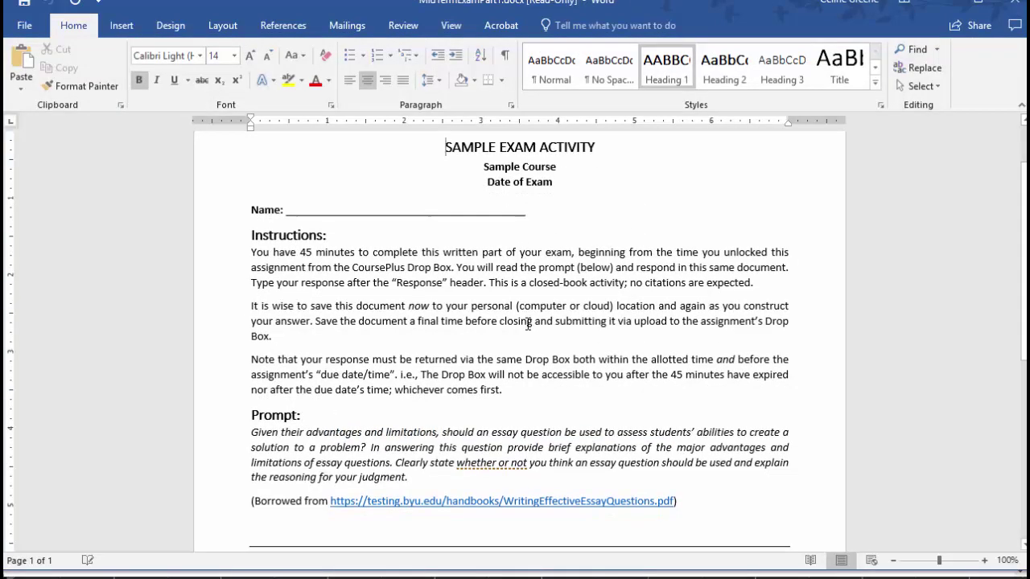
pyautogui.scroll(-2, 527, 324)
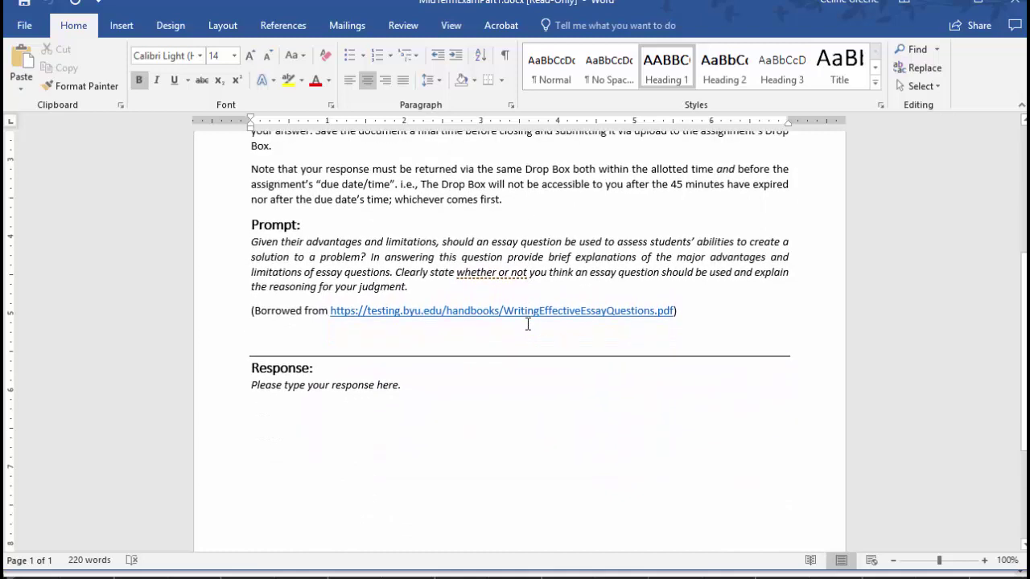
pyautogui.click(484, 378)
pyautogui.press('Return')
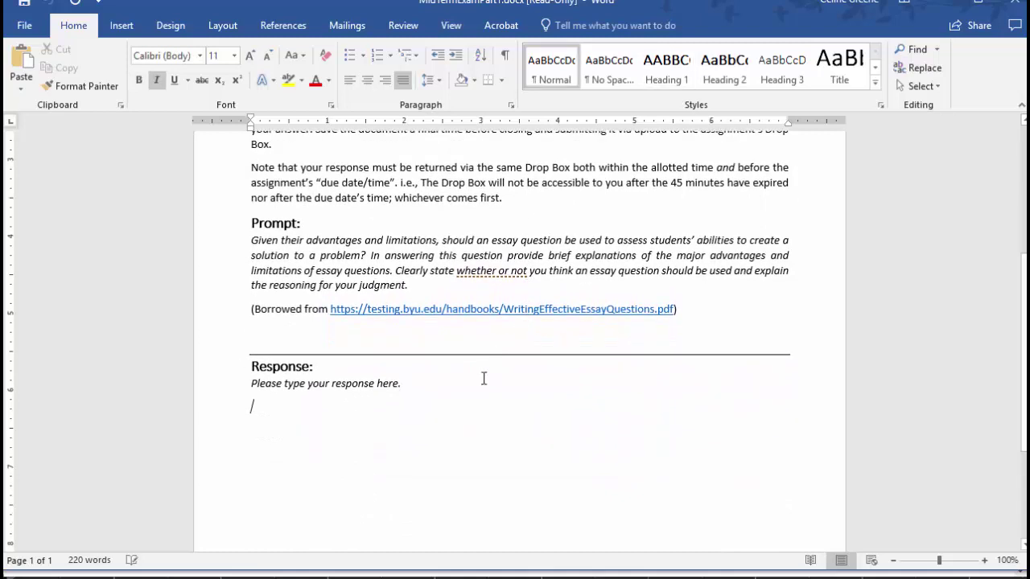
pyautogui.hotkey('ctrl', 'i')
pyautogui.write('I')
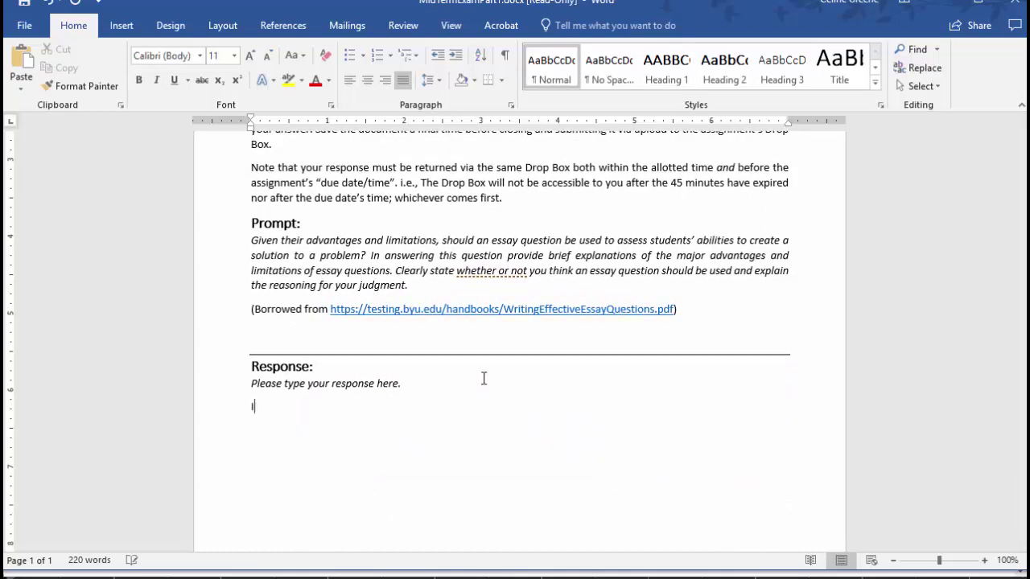
pyautogui.write(' believe that ...')
# Step: Start saving the read-only exam document as a new copy
pyautogui.click(24, 25)
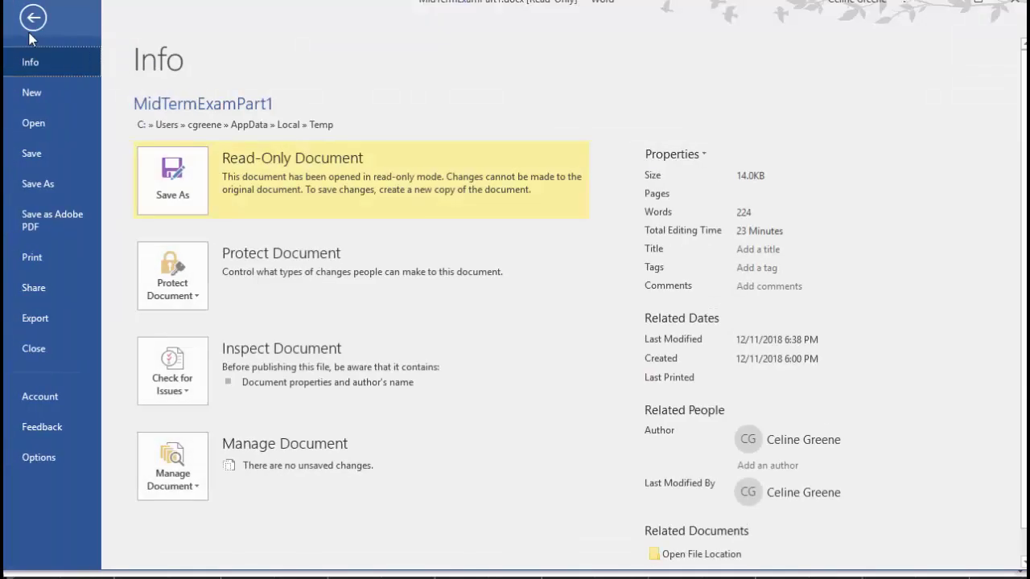
pyautogui.click(45, 183)
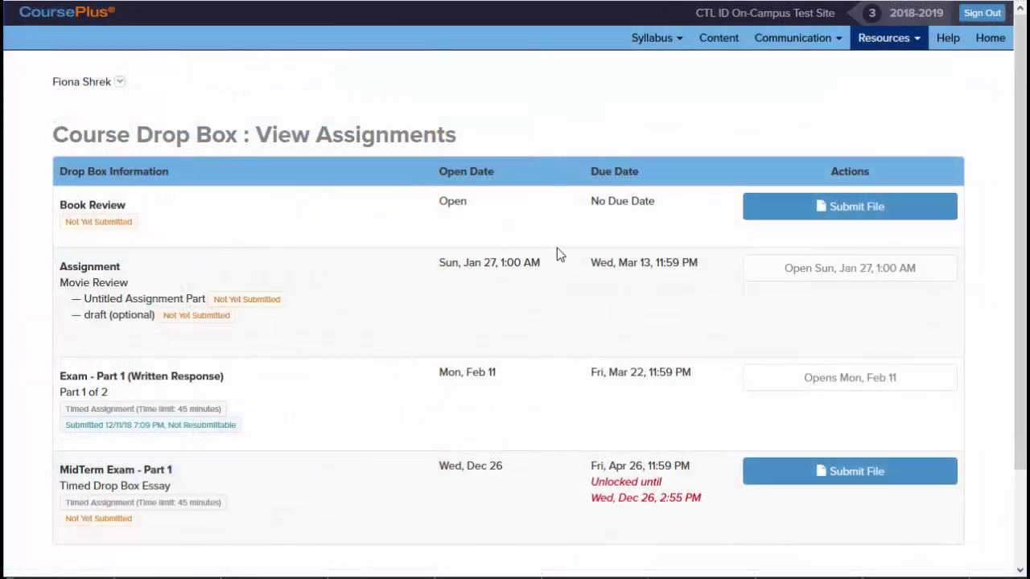
# Step: Open the file submission page for MidTerm Exam - Part 1 and accept the Honor Pledge
pyautogui.scroll(-2, 561, 254)
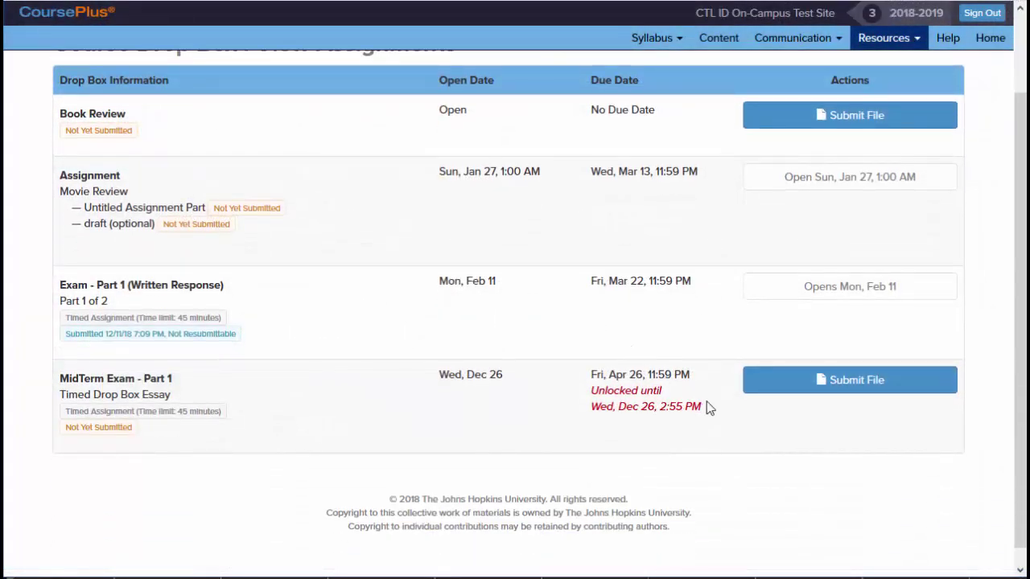
pyautogui.click(813, 399)
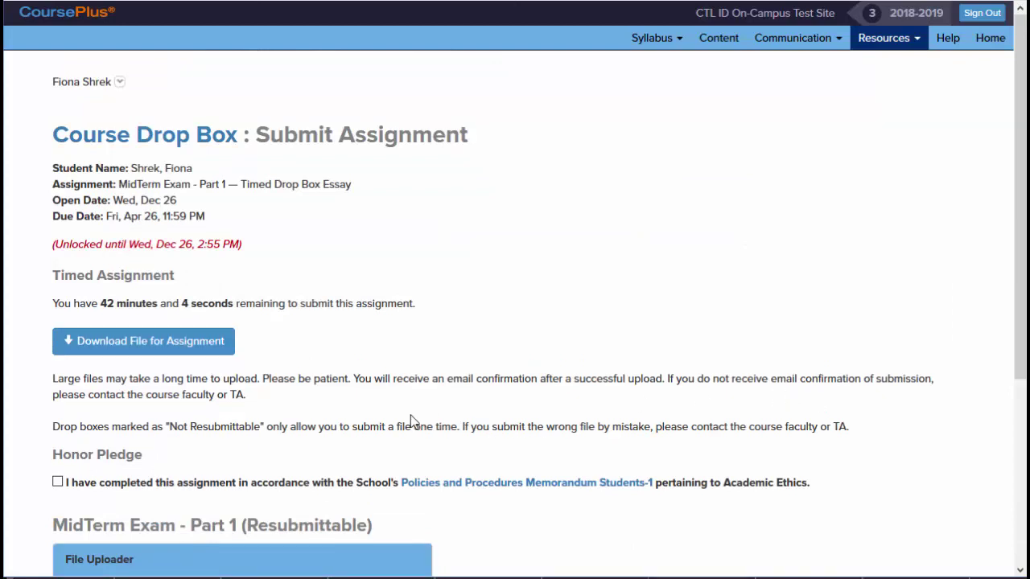
pyautogui.scroll(-3, 408, 418)
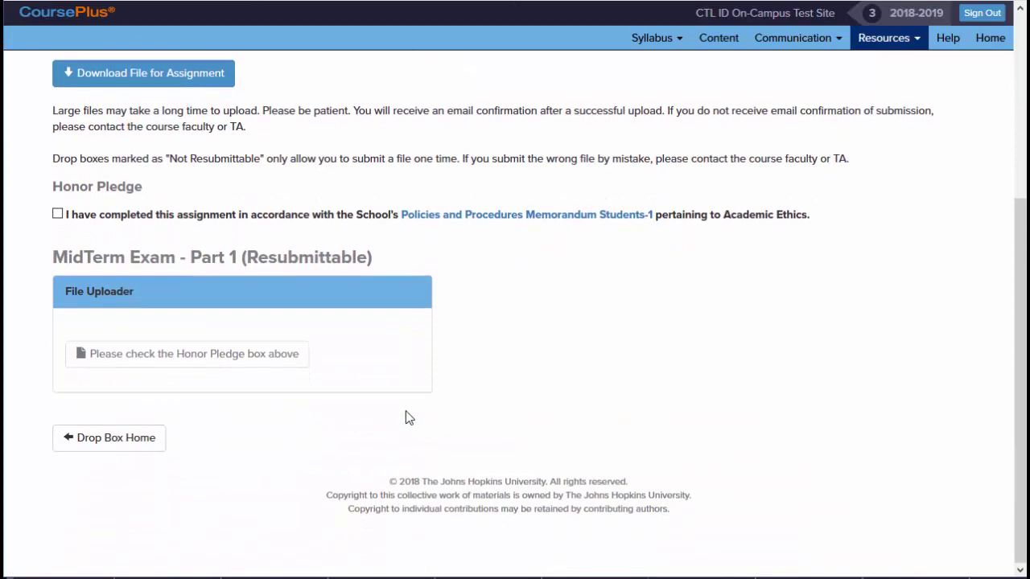
pyautogui.click(58, 215)
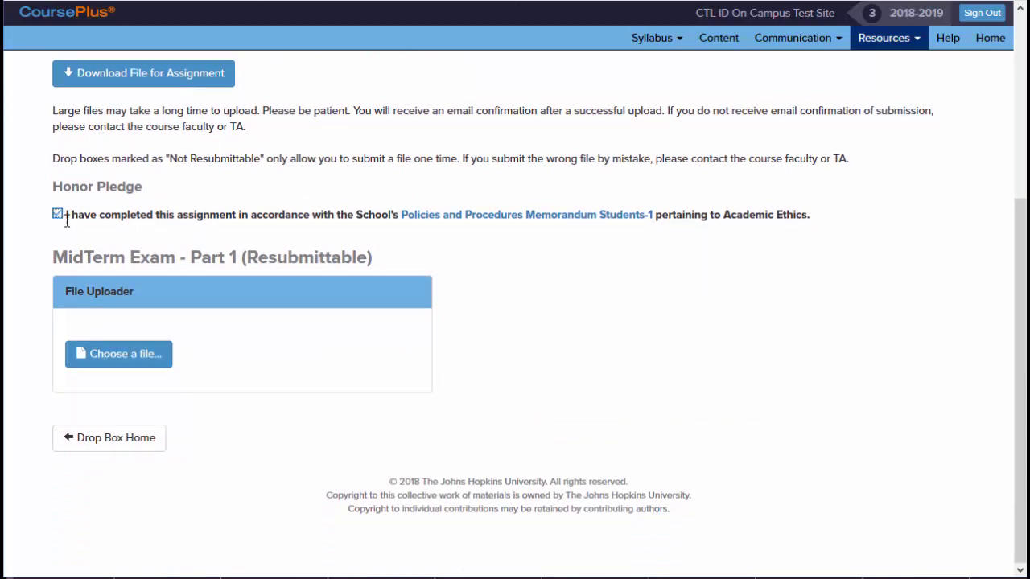
# Step: Submit the student's completed midterm document from the device and return to the drop box home page
pyautogui.click(155, 359)
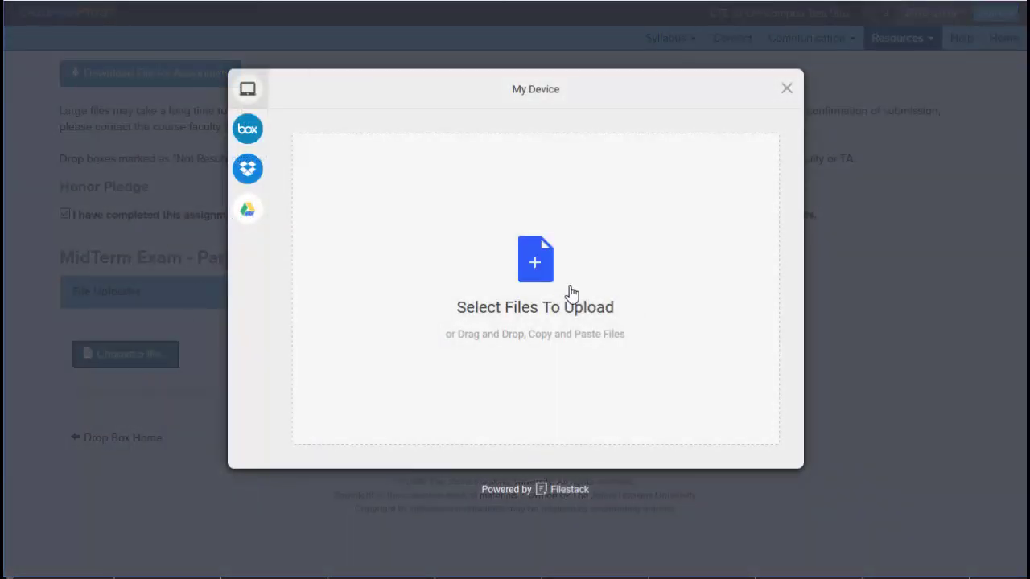
pyautogui.click(546, 276)
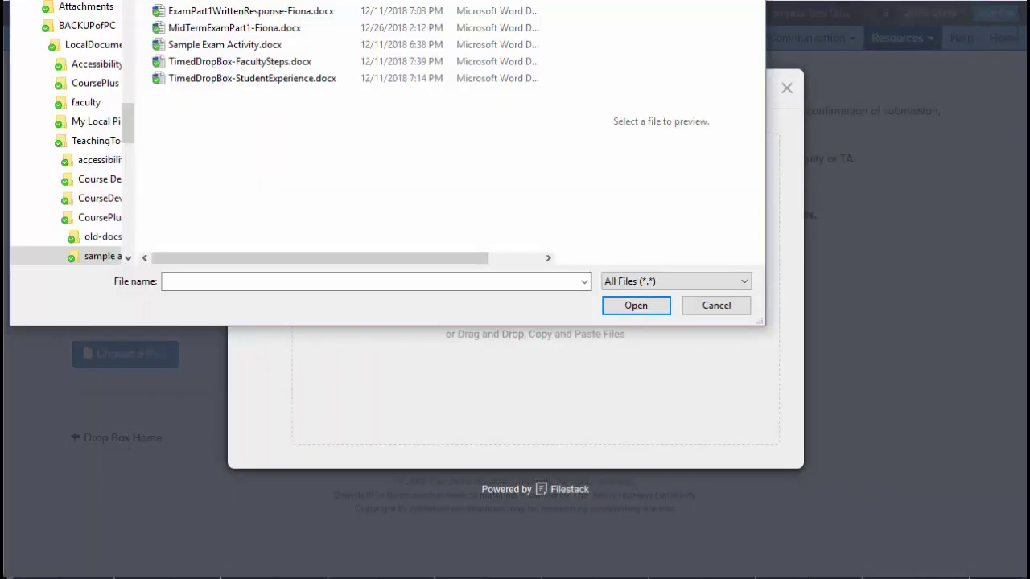
pyautogui.doubleClick(338, 28)
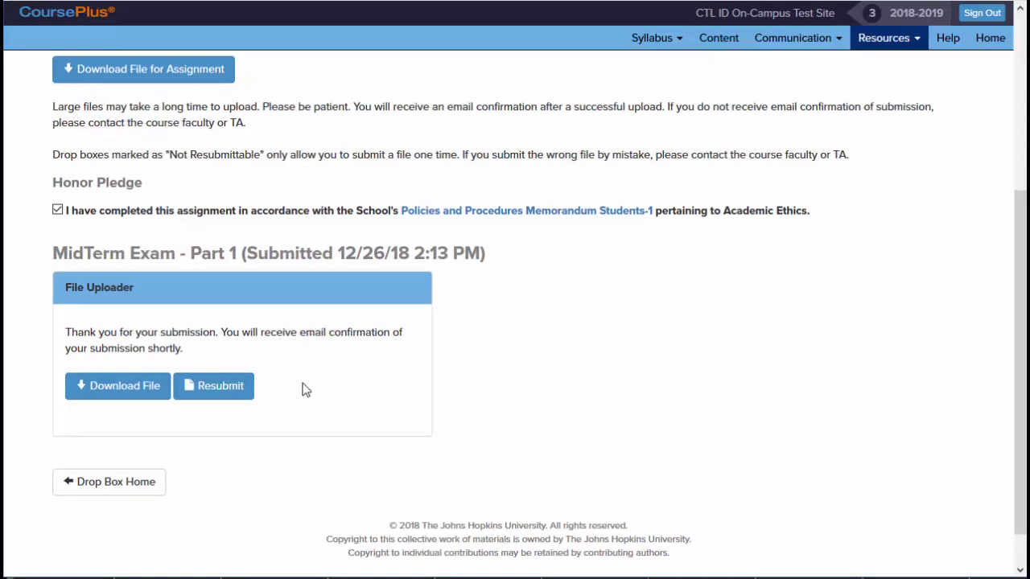
pyautogui.scroll(-1, 304, 389)
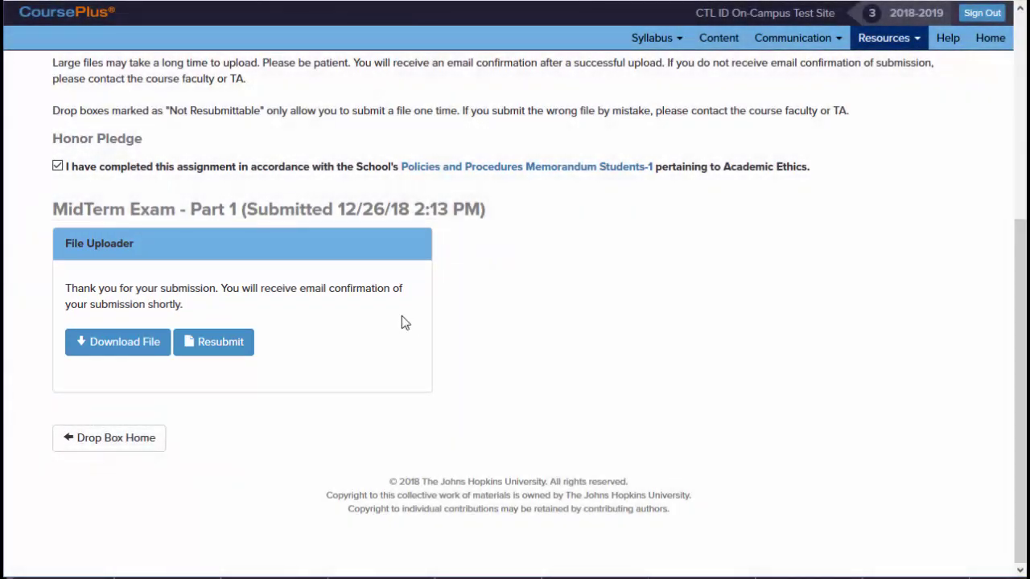
pyautogui.click(138, 447)
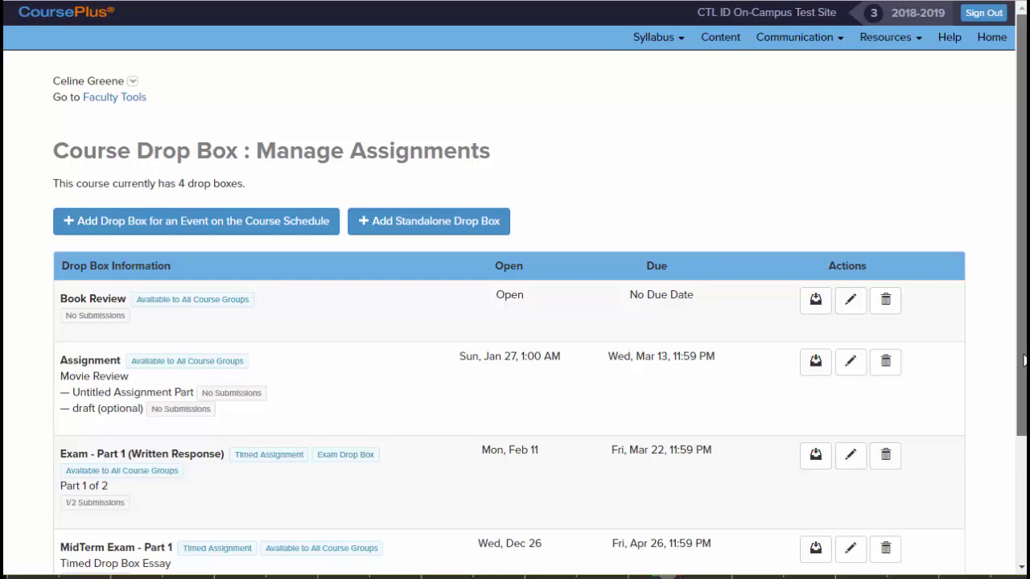
# Step: As faculty, view the submissions for MidTerm Exam - Part 1, download the submitted file and open it in Word
pyautogui.scroll(-2, 1024, 396)
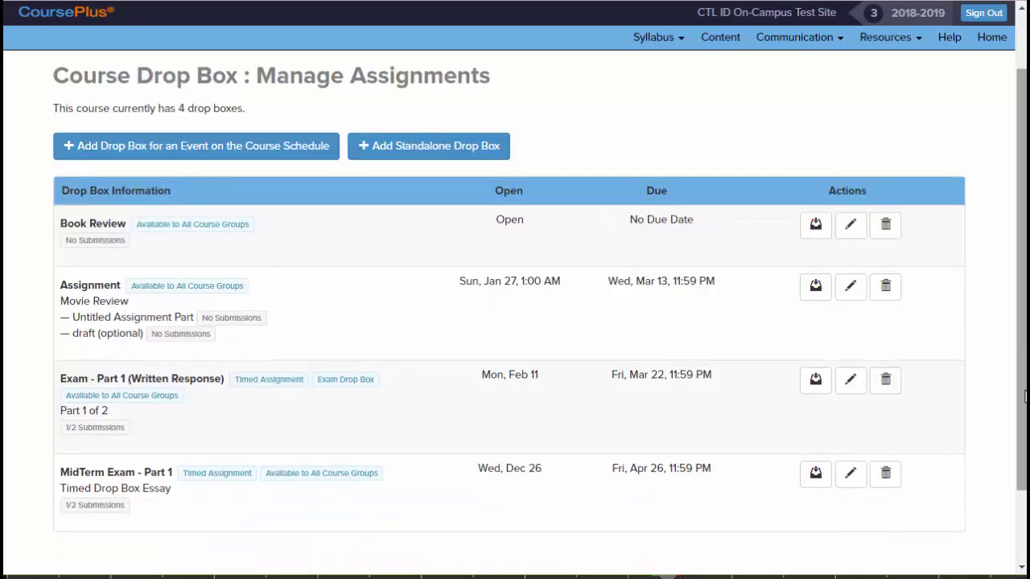
pyautogui.scroll(-2, 1024, 396)
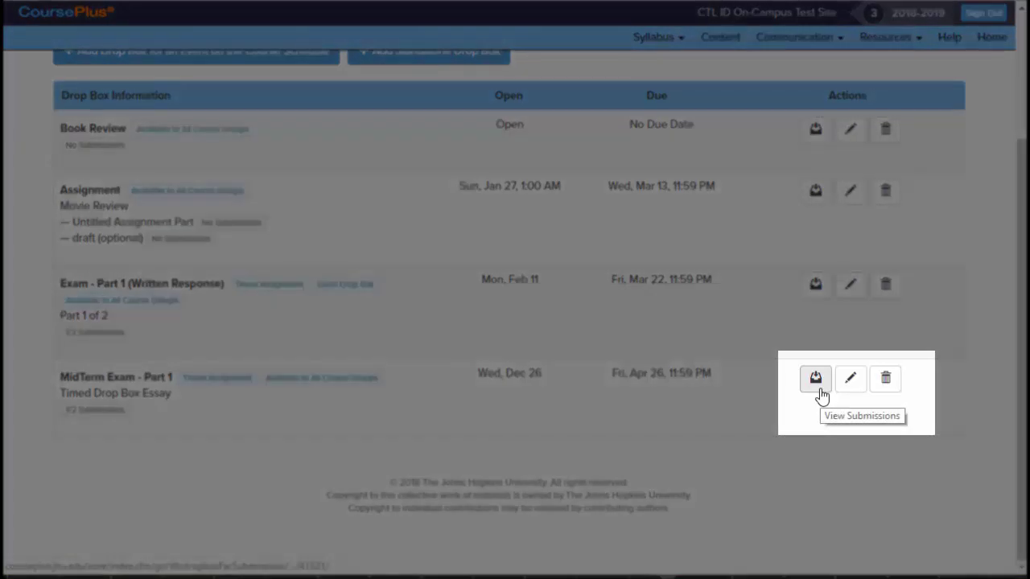
pyautogui.click(819, 391)
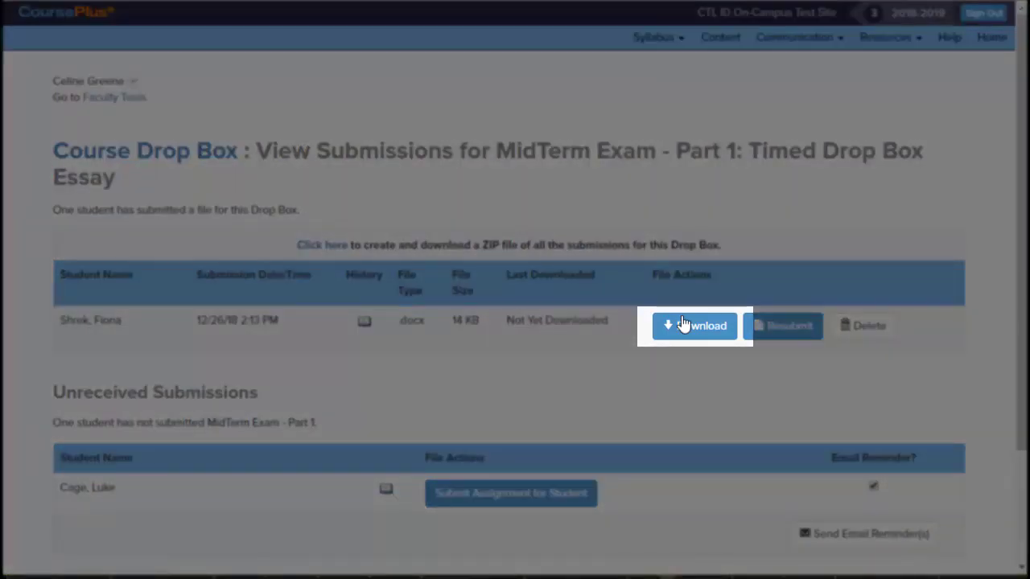
pyautogui.click(684, 324)
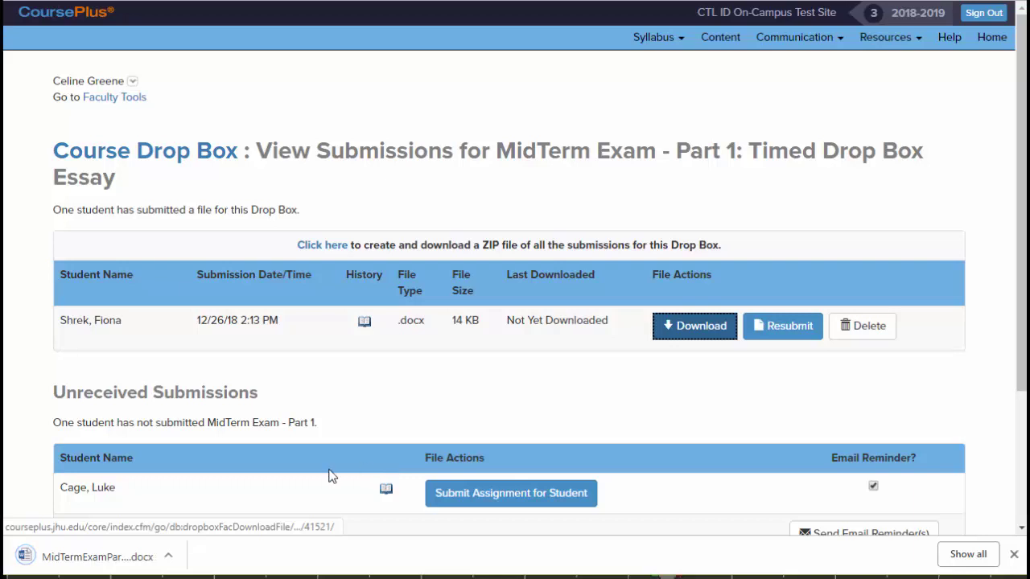
pyautogui.click(149, 558)
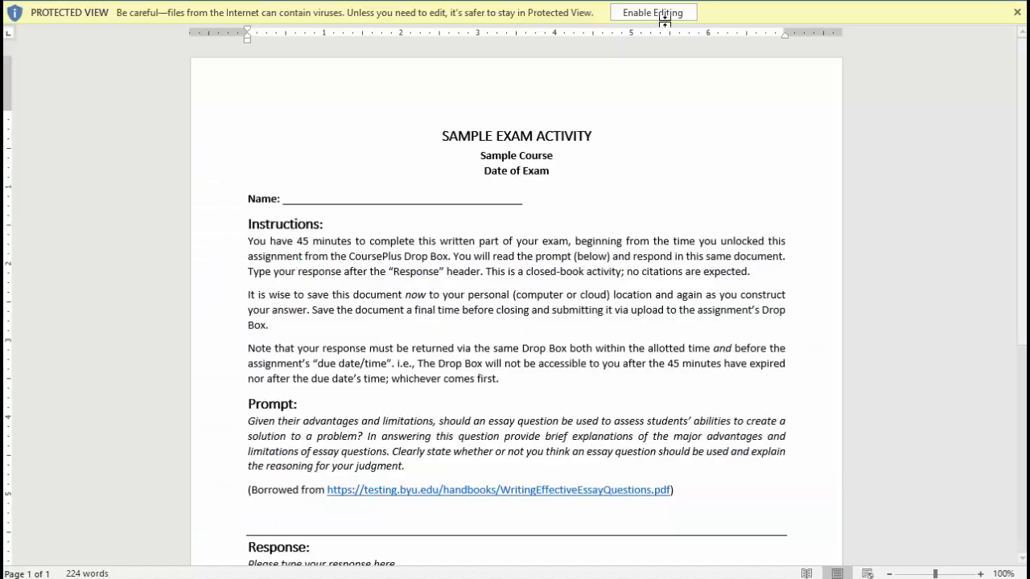
# Step: Enable editing of the submission and attach the comment "This seems incomplete...." to the "I believe that ....." response
pyautogui.click(659, 12)
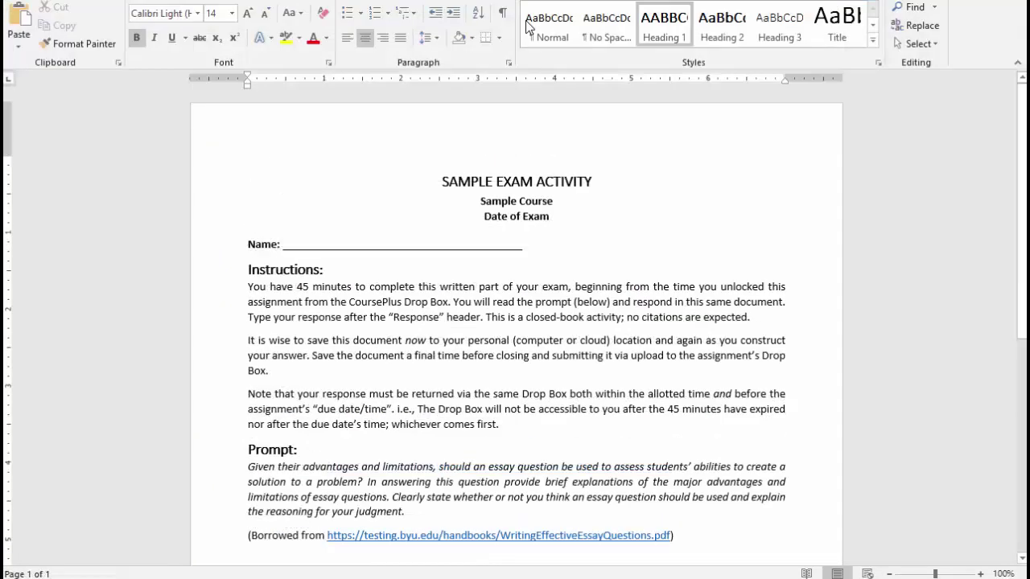
pyautogui.scroll(-2, 523, 421)
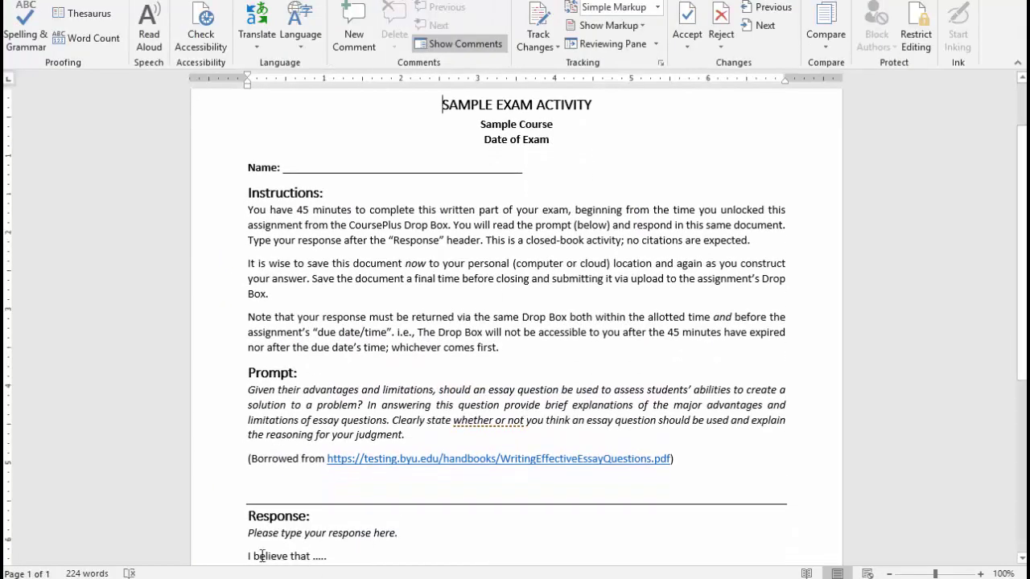
pyautogui.scroll(-2, 322, 569)
pyautogui.click(354, 32)
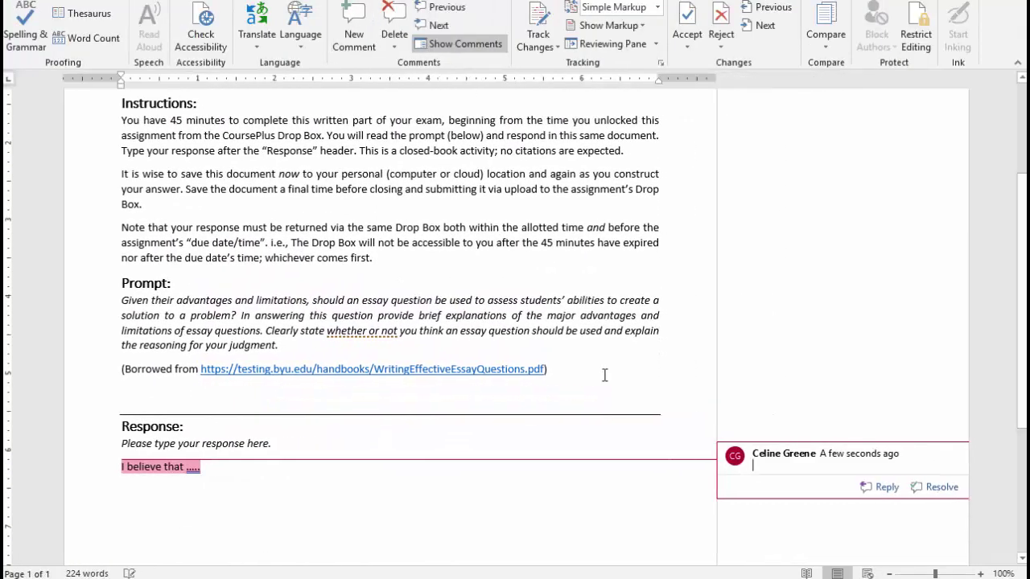
pyautogui.write('This seems incom')
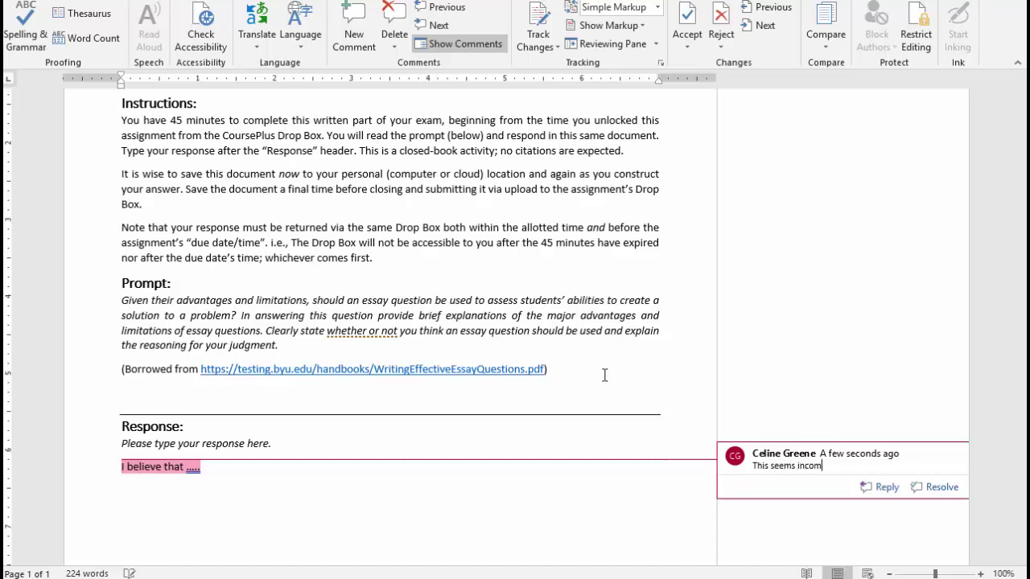
pyautogui.write('plete....')
# Step: Save the commented exam through Save As as a Word Document (*.docx) in Downloads, and close it
pyautogui.click(49, 0)
pyautogui.click(16, 0)
pyautogui.click(67, 139)
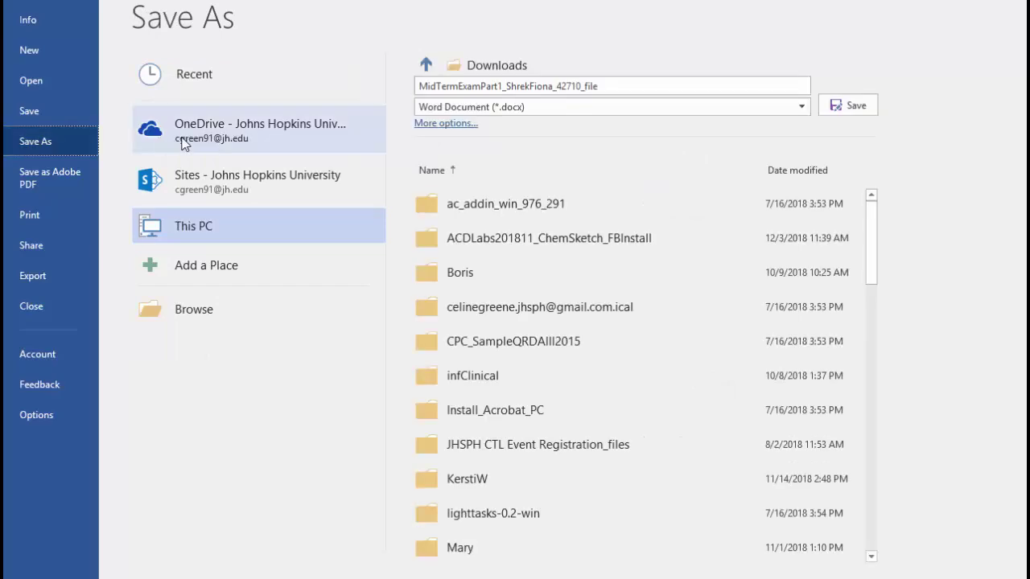
pyautogui.click(869, 111)
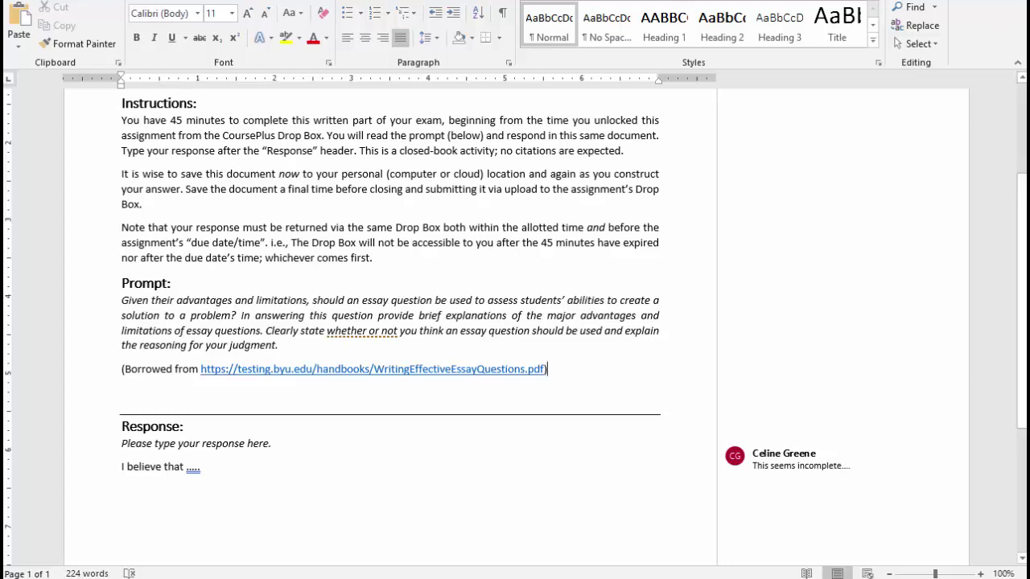
pyautogui.hotkey('alt', 'F4')
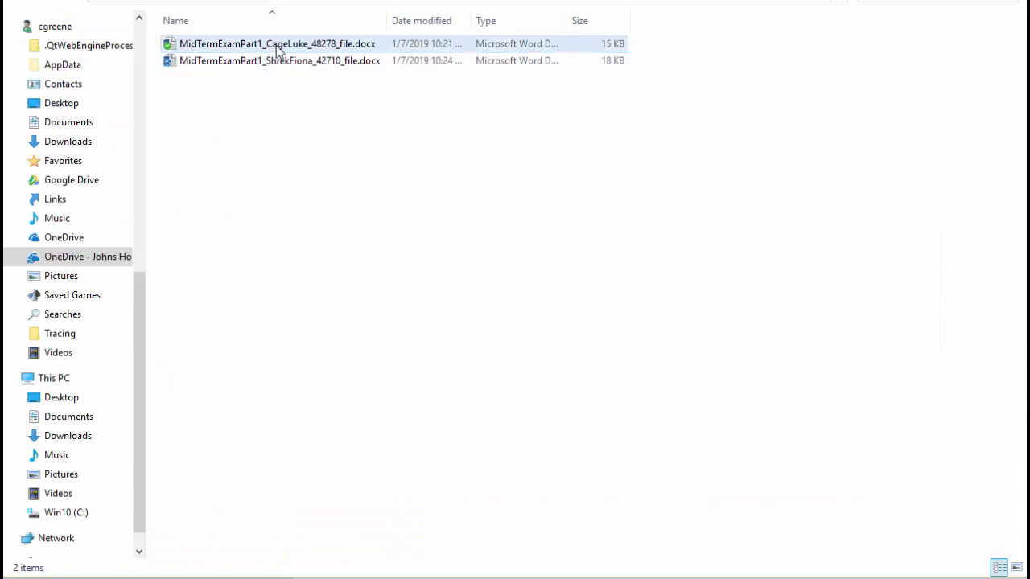
# Step: Compress the two students' graded MidTermExamPart1 Word files together into one zipped folder
pyautogui.click(274, 49)
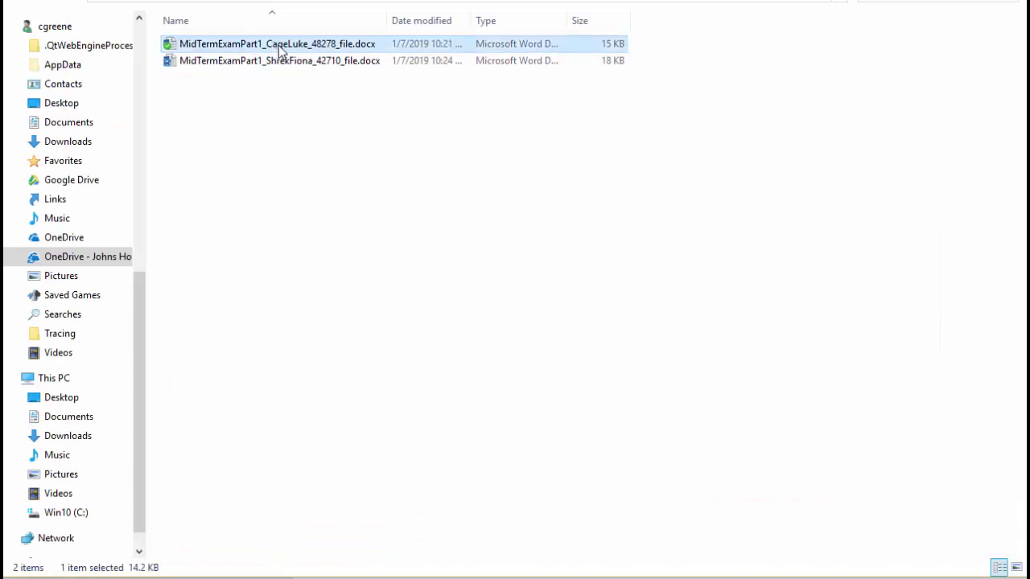
pyautogui.keyDown('shift'); pyautogui.click(264, 61); pyautogui.keyUp('shift')
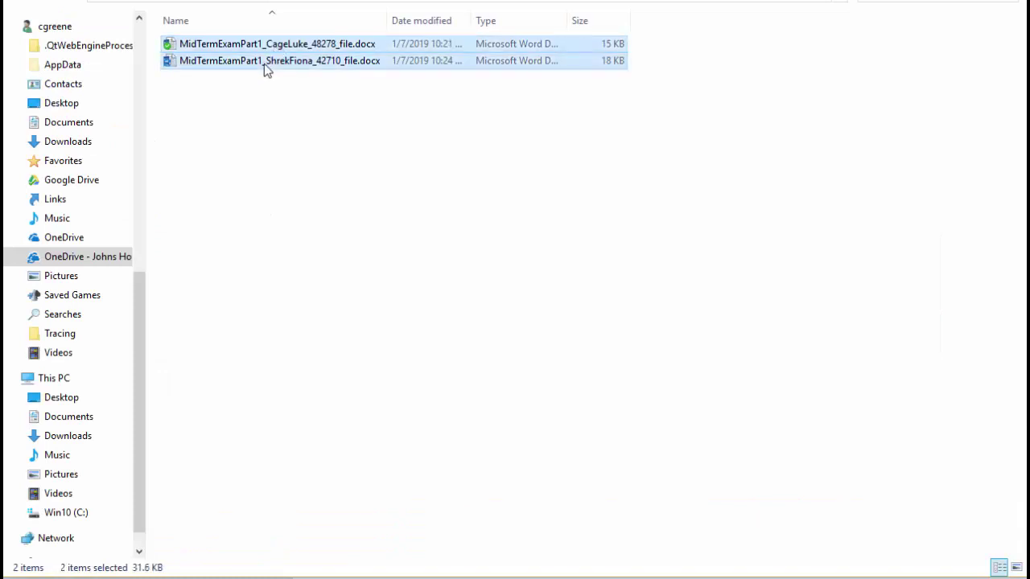
pyautogui.rightClick(264, 64)
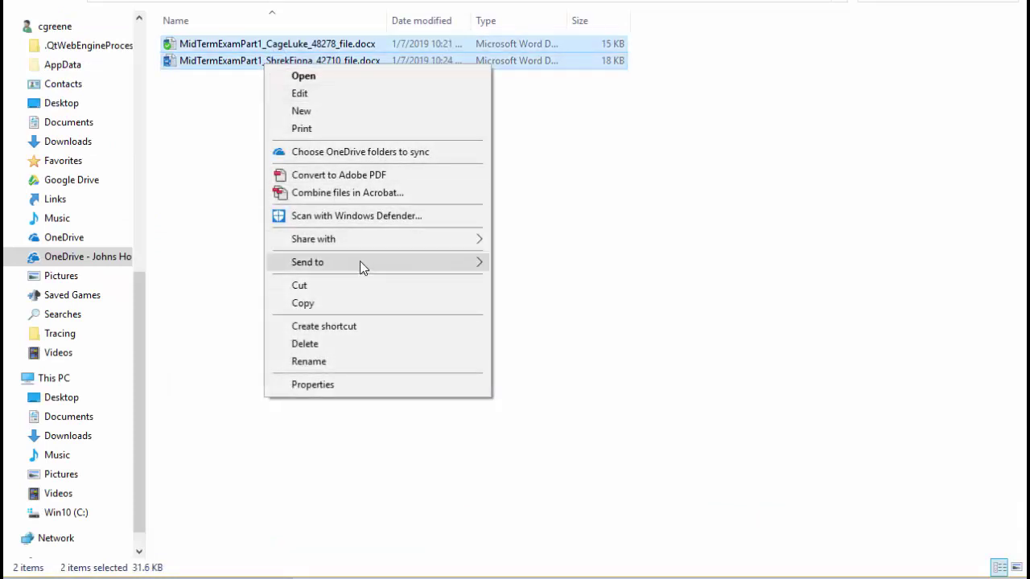
pyautogui.moveTo(360, 264)
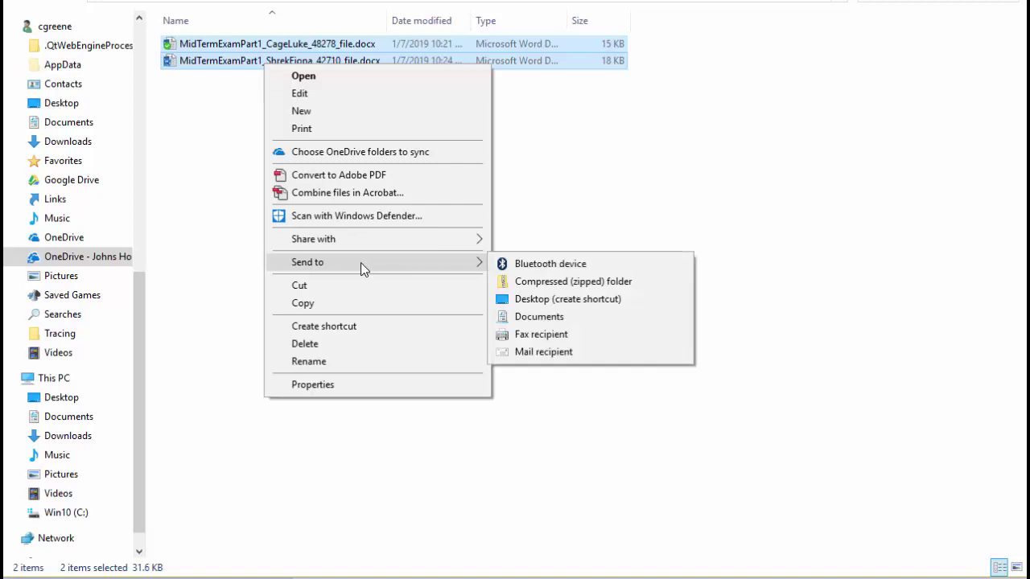
pyautogui.click(554, 287)
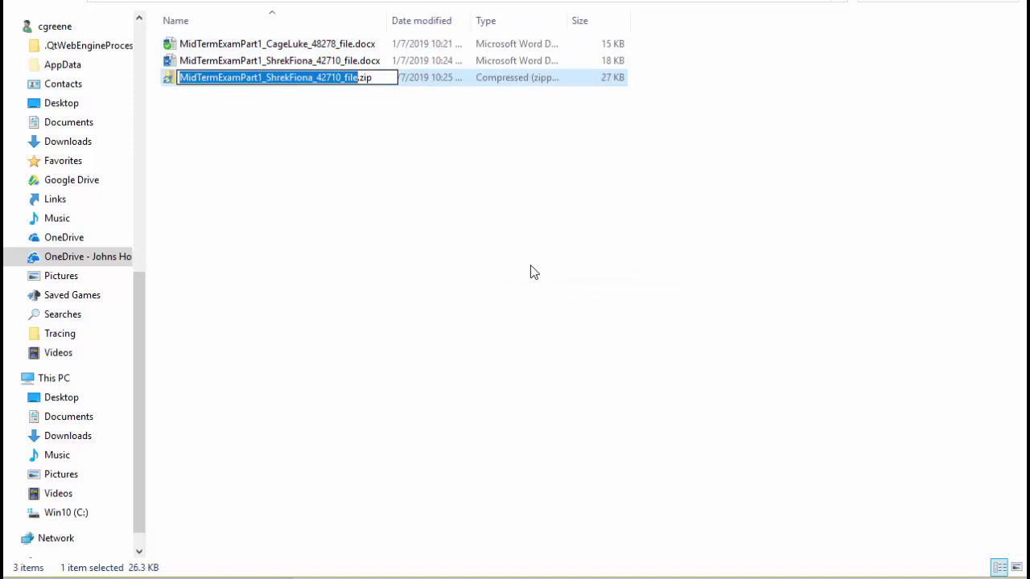
# Step: Rename the new zip file as MidTermExam-ALL.zip
pyautogui.write('MidTermE')
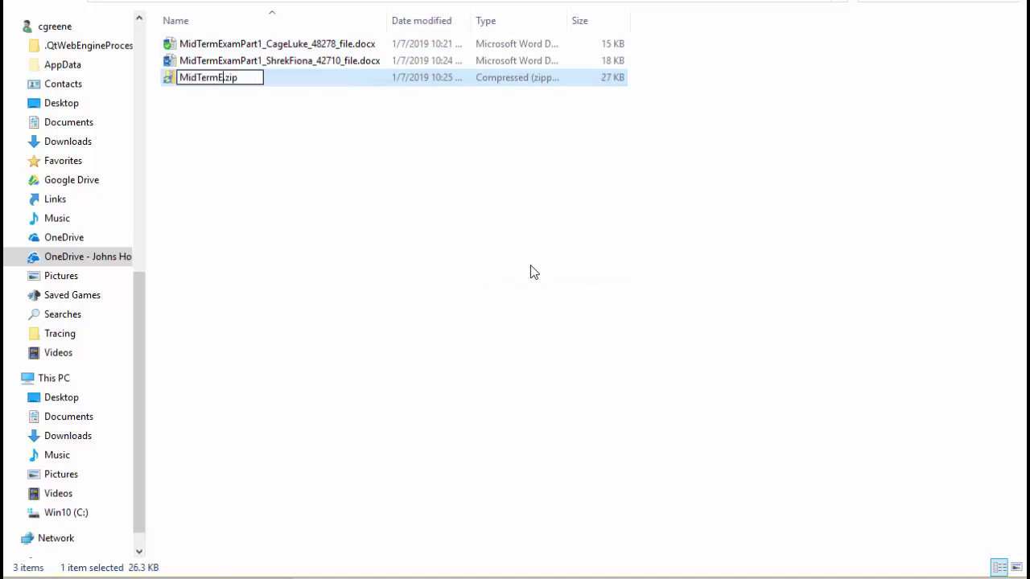
pyautogui.write('xam-A')
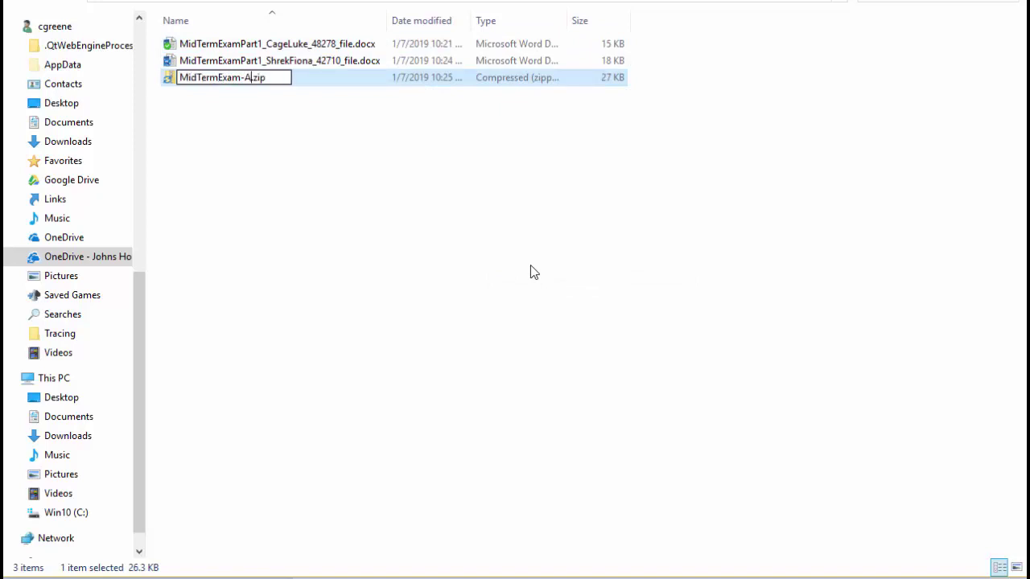
pyautogui.write('LL')
pyautogui.press('Return')
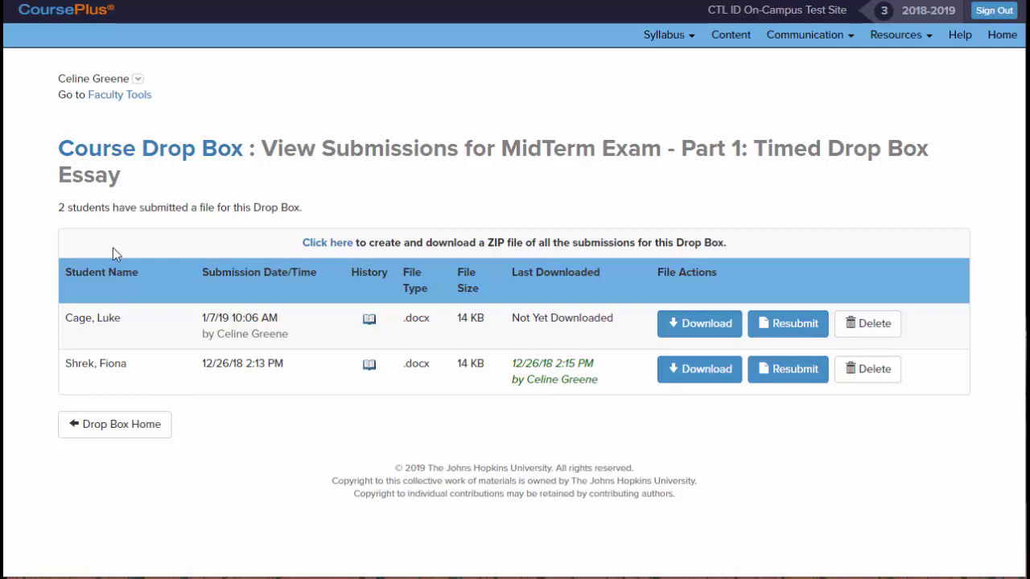
# Step: Open the Gradebook from the Faculty Tools and go to grade entry for MidTerm Exam - Part 1: Timed Drop Box Essay
pyautogui.click(115, 97)
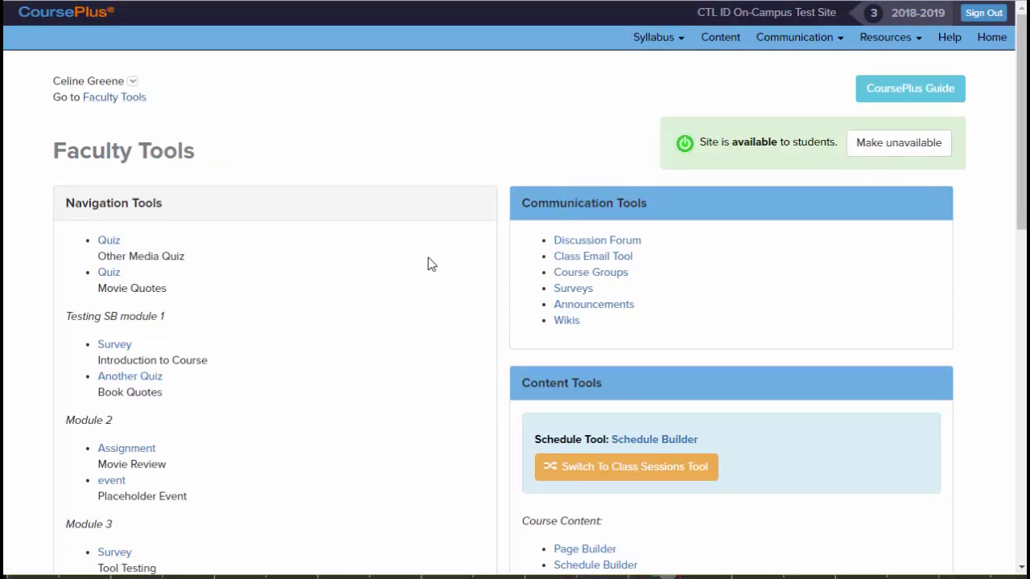
pyautogui.scroll(-3, 428, 258)
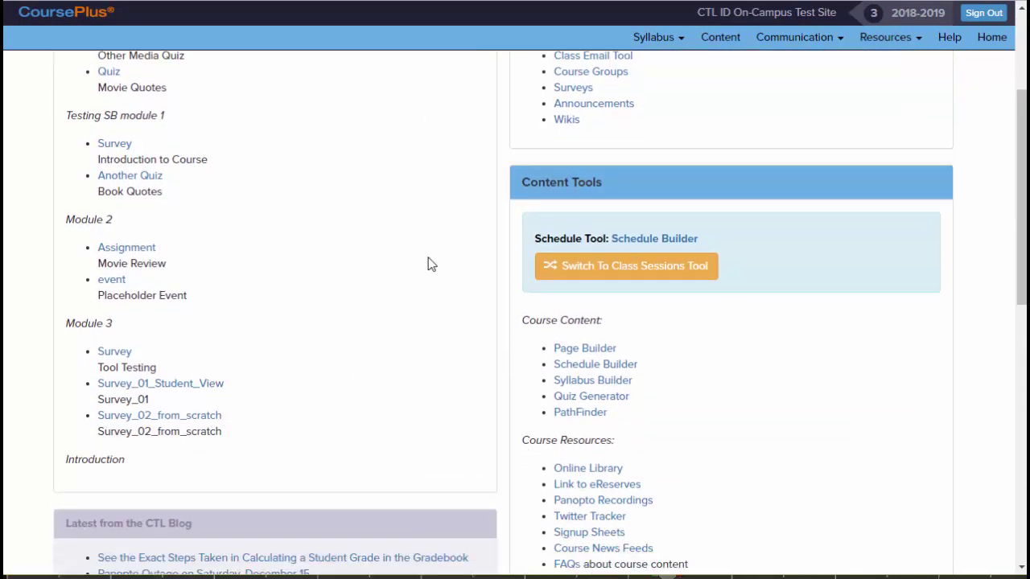
pyautogui.scroll(-3, 427, 263)
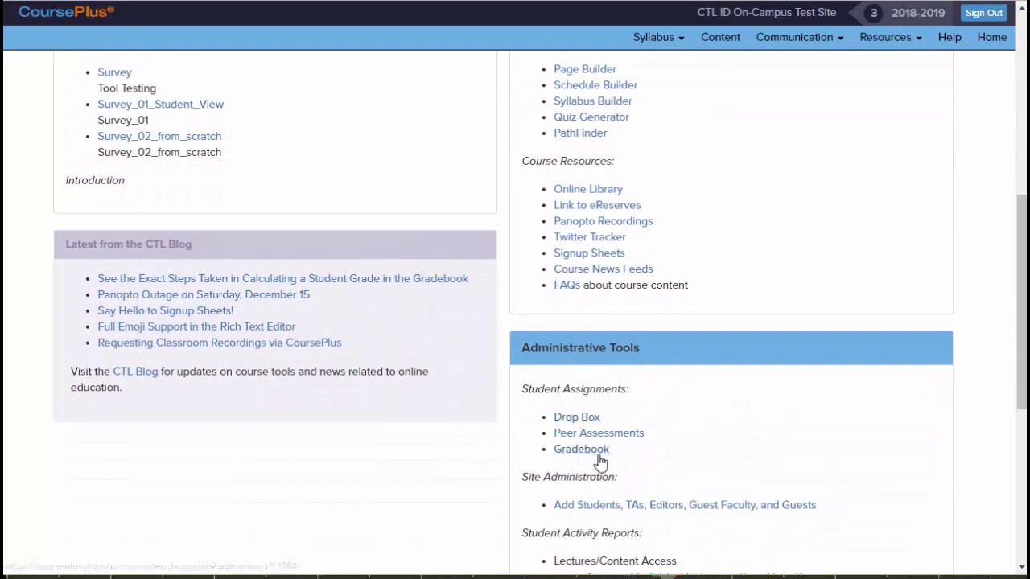
pyautogui.click(596, 457)
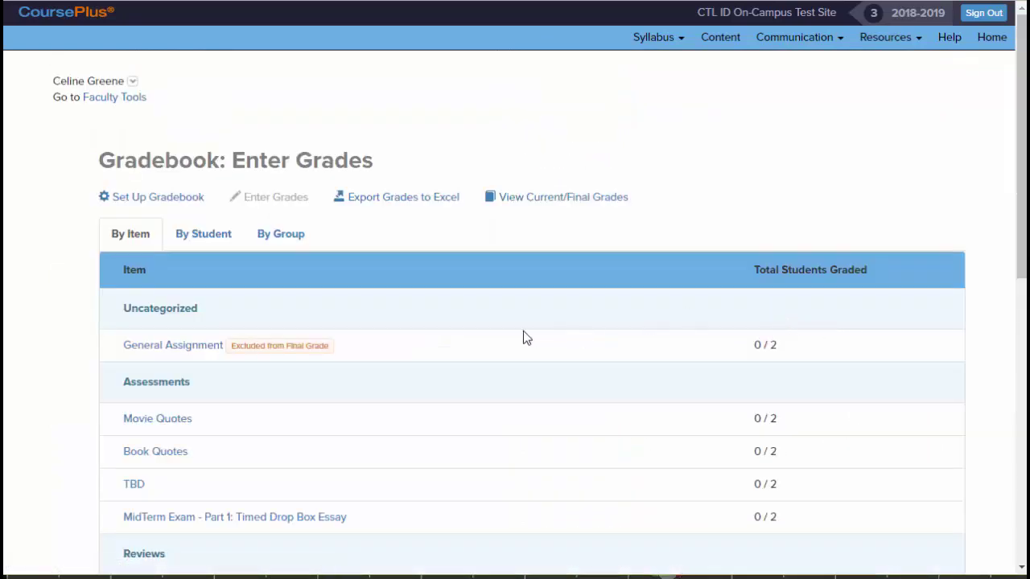
pyautogui.click(288, 525)
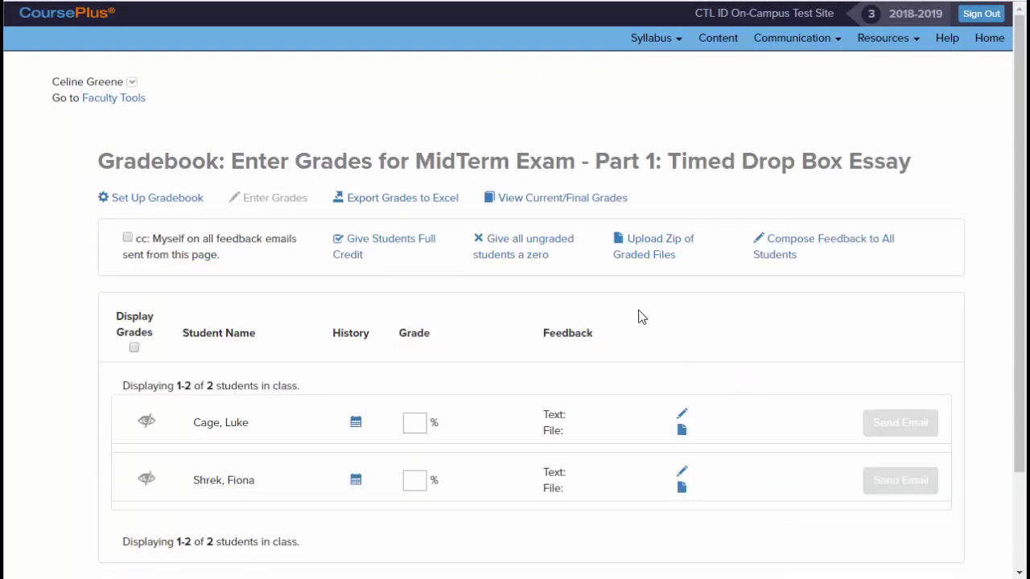
# Step: Upload MidTermExam-ALL.zip as the zip of graded files and save the files linked to the students
pyautogui.click(630, 247)
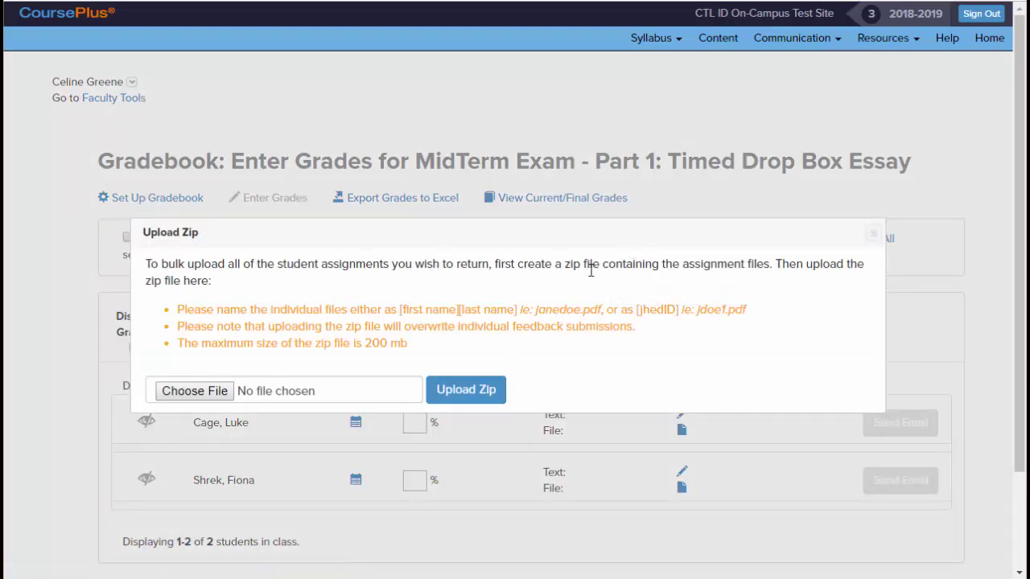
pyautogui.click(221, 391)
pyautogui.click(251, 24)
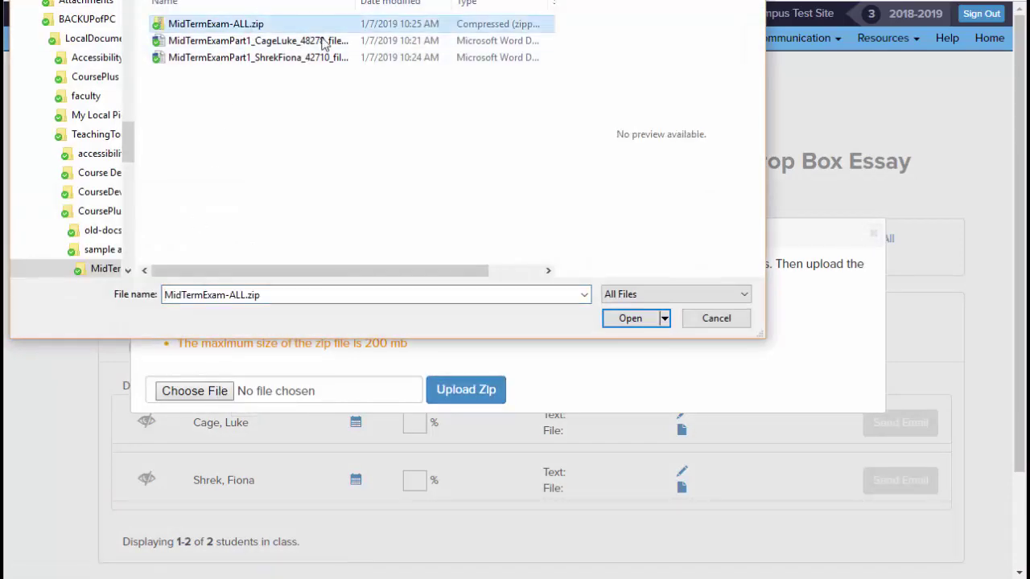
pyautogui.click(632, 319)
pyautogui.click(465, 391)
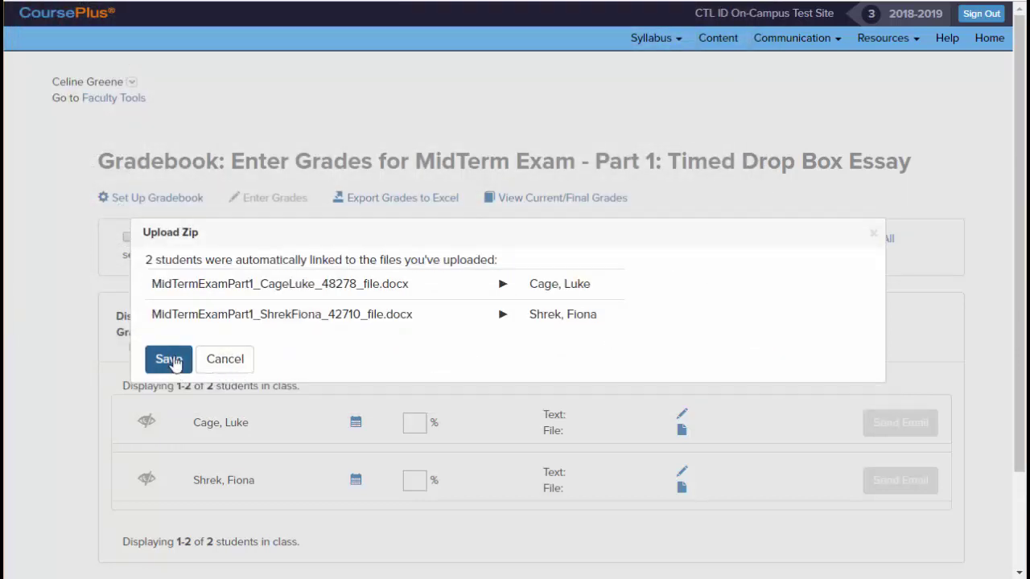
pyautogui.click(173, 362)
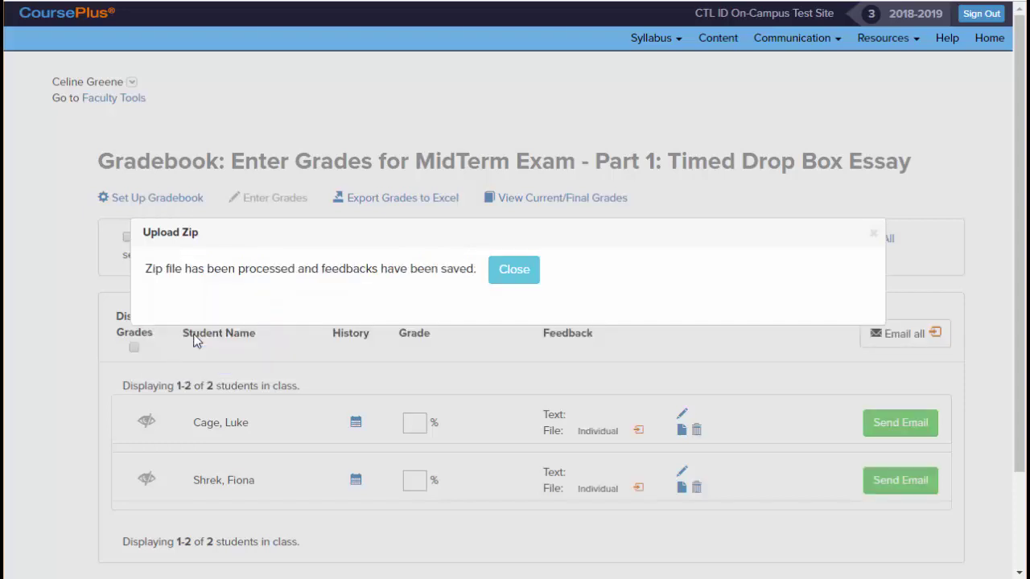
pyautogui.click(506, 278)
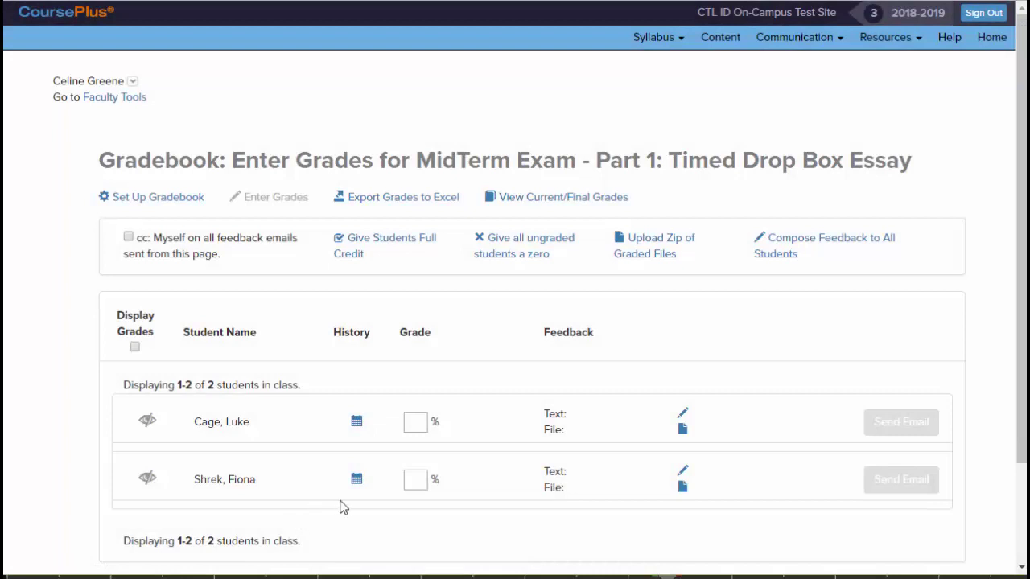
# Step: Upload the second listed student's graded MidTermExamPart1 Word file as individual feedback and save it
pyautogui.click(680, 489)
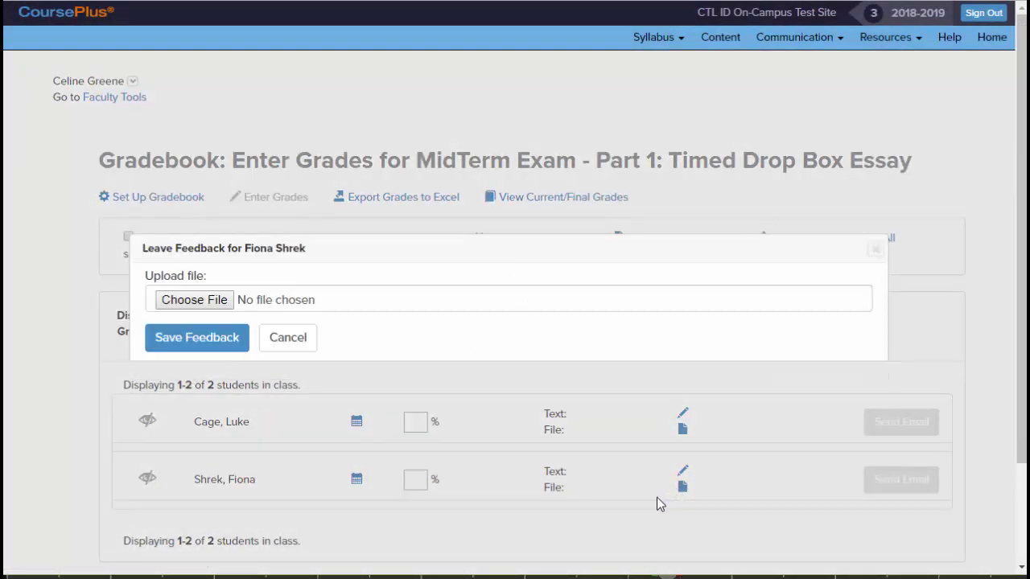
pyautogui.click(222, 299)
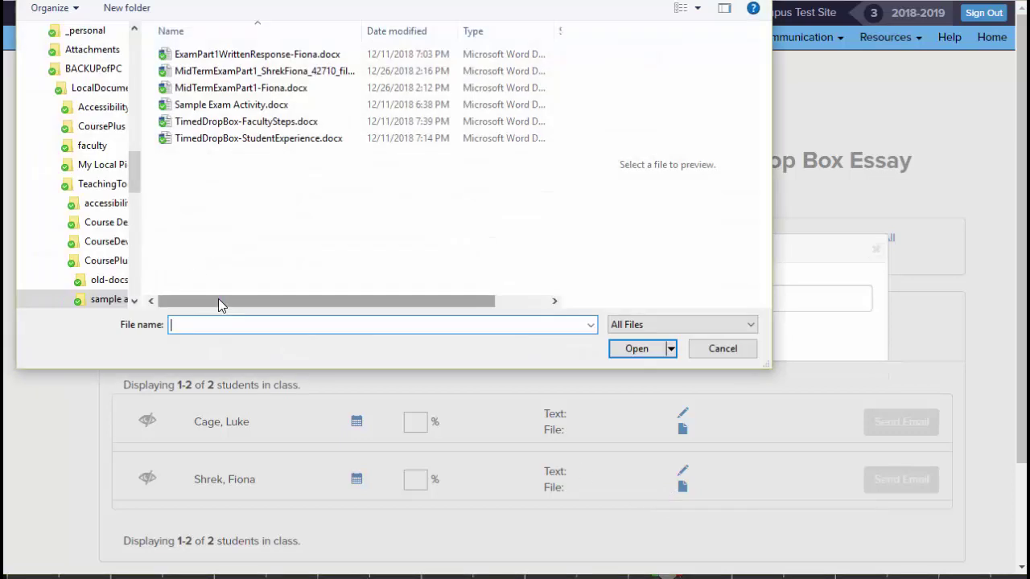
pyautogui.click(296, 75)
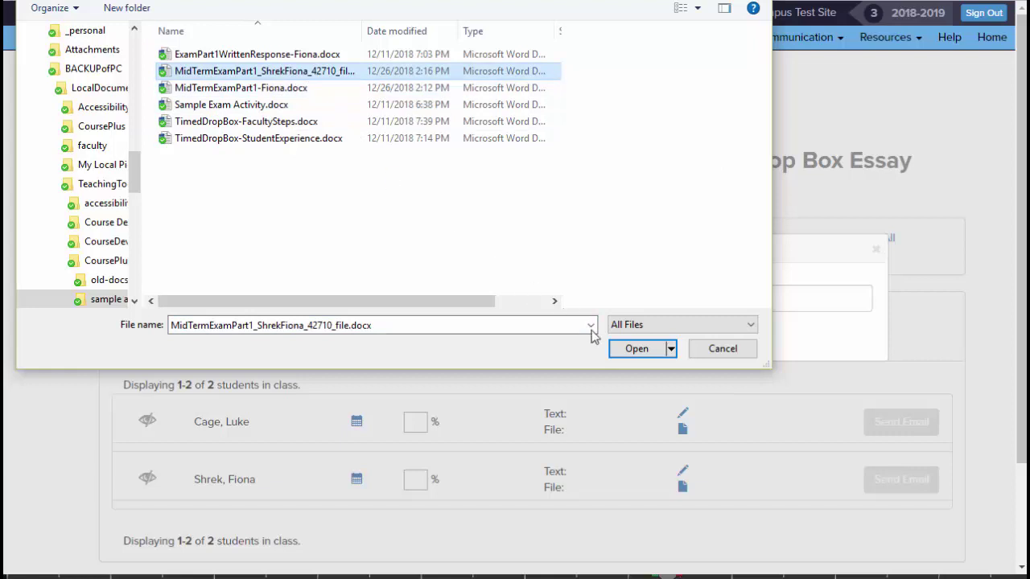
pyautogui.click(635, 349)
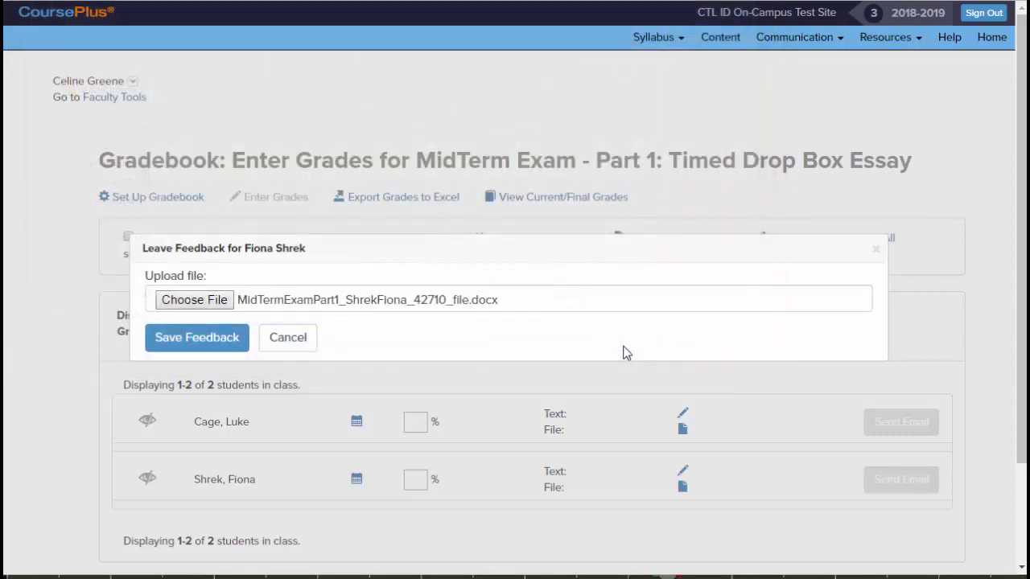
pyautogui.click(201, 337)
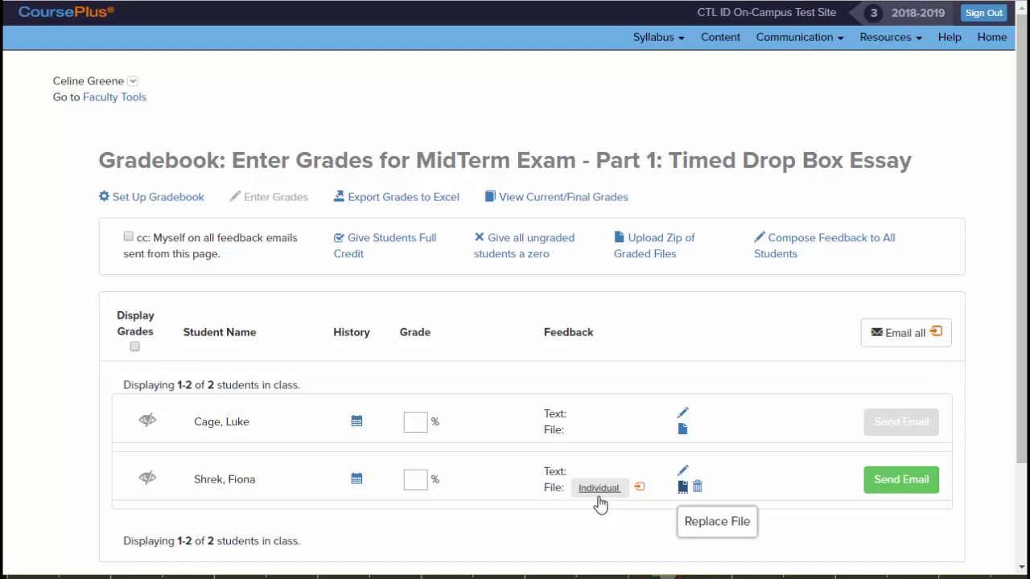
# Step: Save the text feedback "Overall a decent effort. See comments in returned document." for the second listed student
pyautogui.click(682, 471)
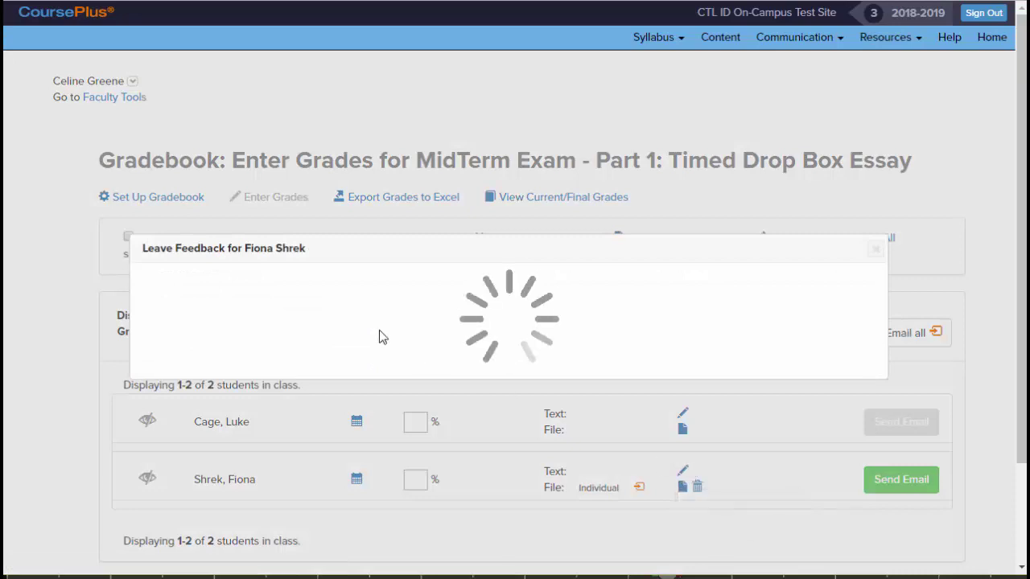
pyautogui.write('Overall a decent eff')
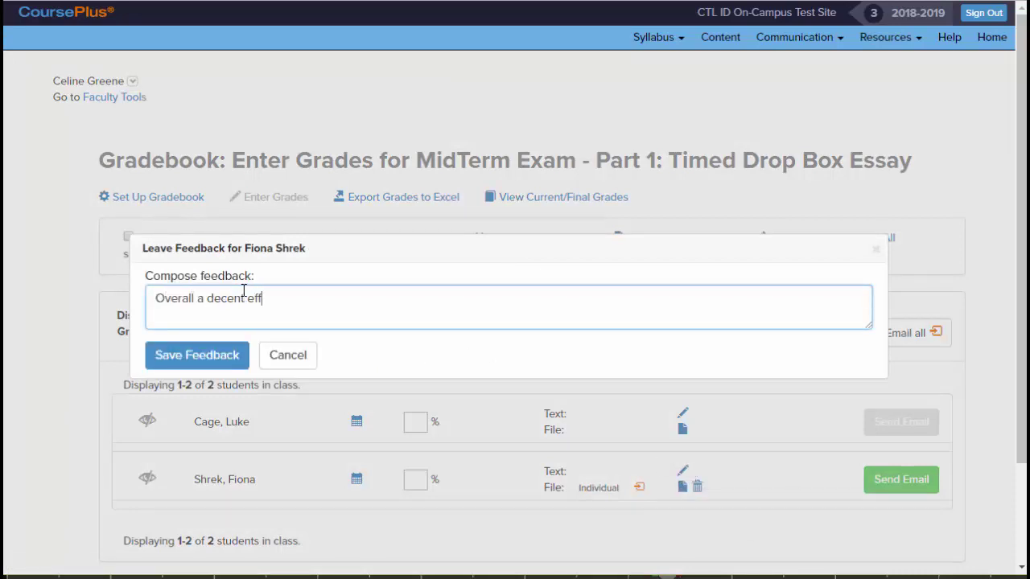
pyautogui.write('ort. See comm')
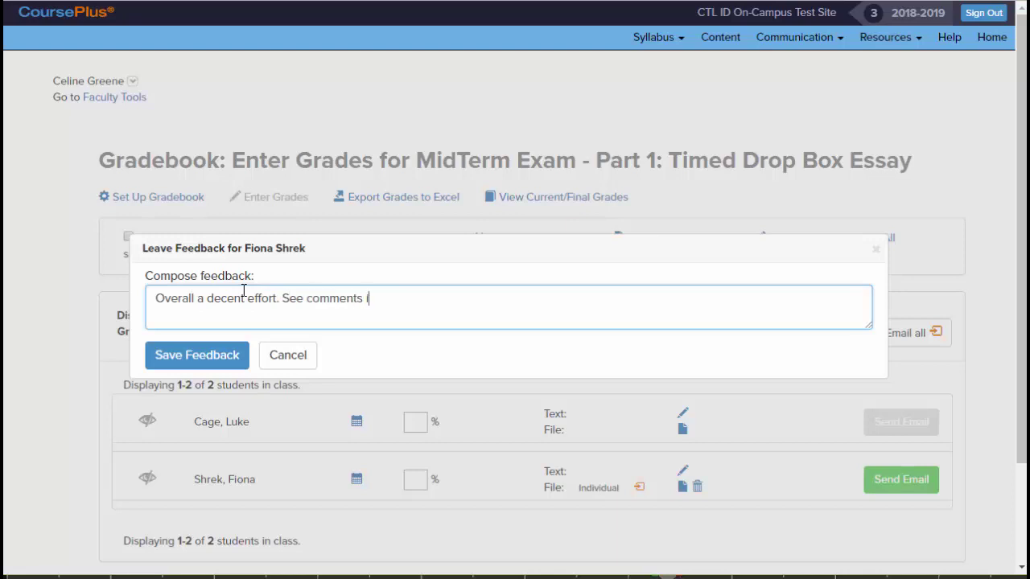
pyautogui.write('ents in returned document.')
pyautogui.click(231, 346)
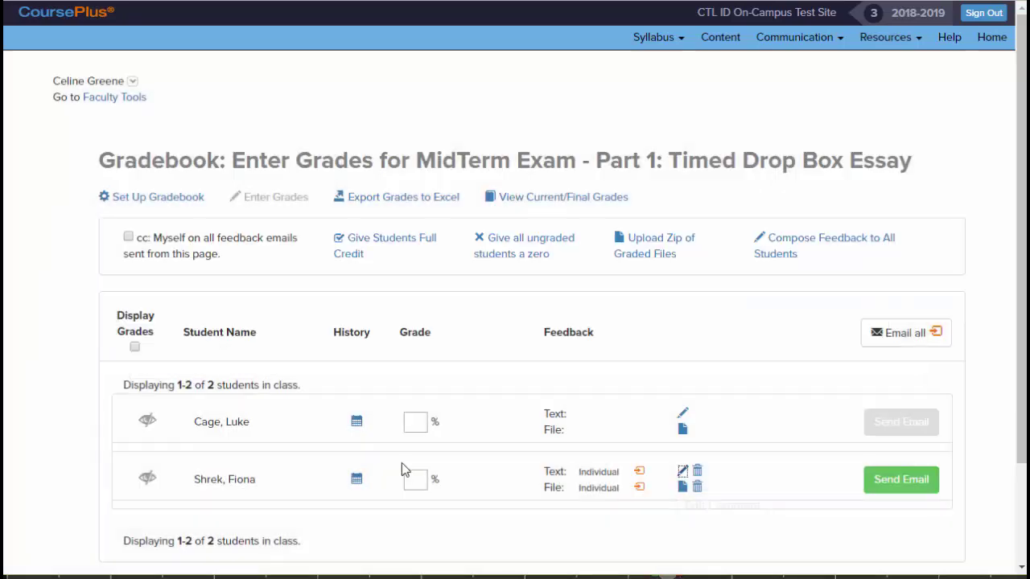
# Step: Enter a grade of 87% for the second listed student and email that student the grade and feedback
pyautogui.click(416, 479)
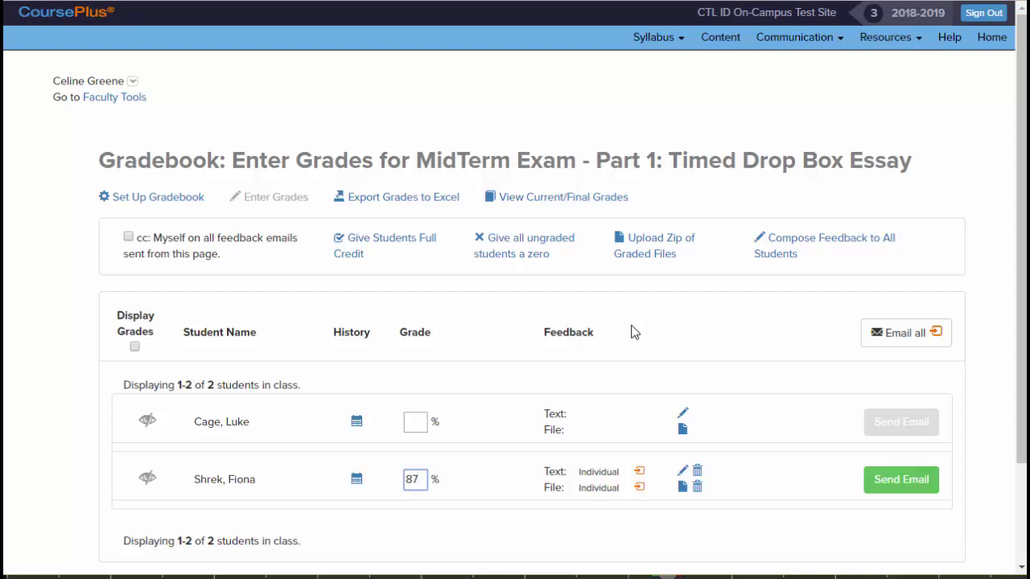
pyautogui.click(769, 478)
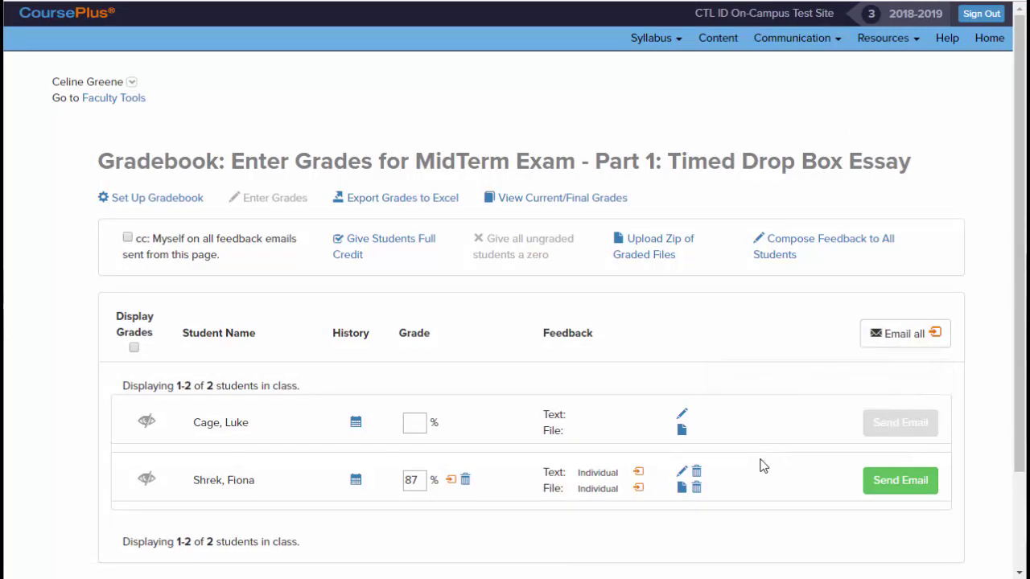
pyautogui.click(906, 493)
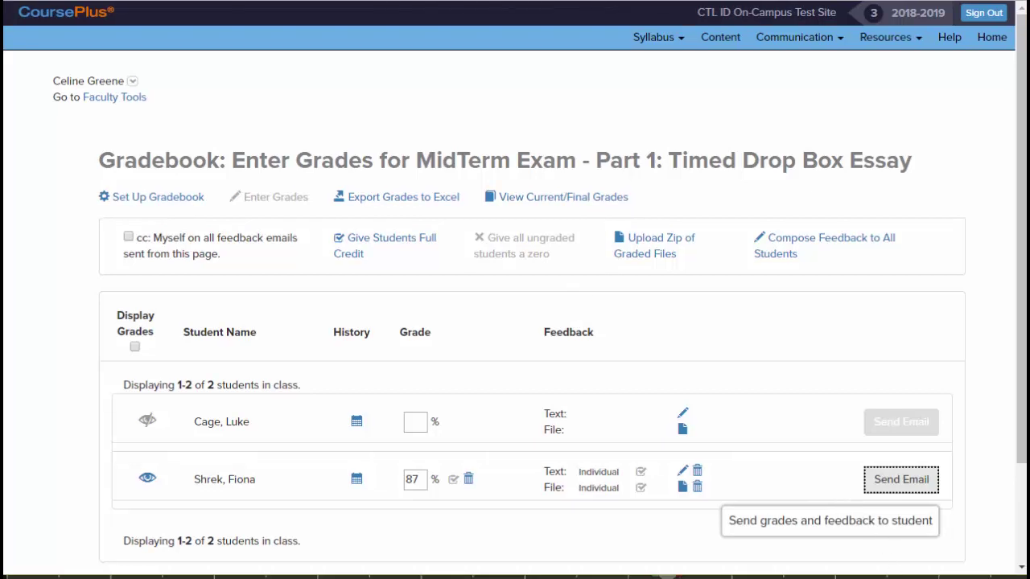
pyautogui.click(1012, 285)
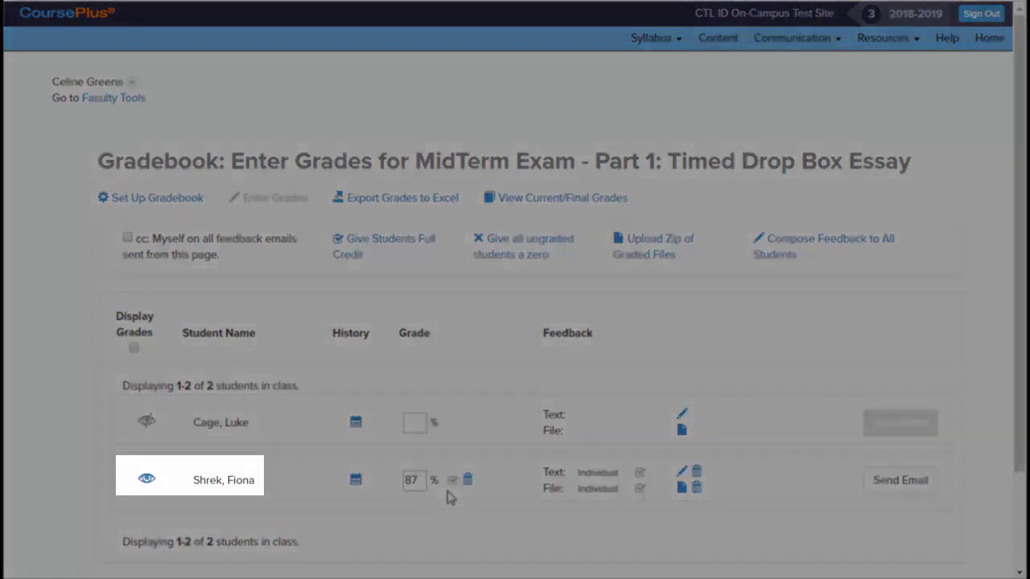
pyautogui.moveTo(448, 488)
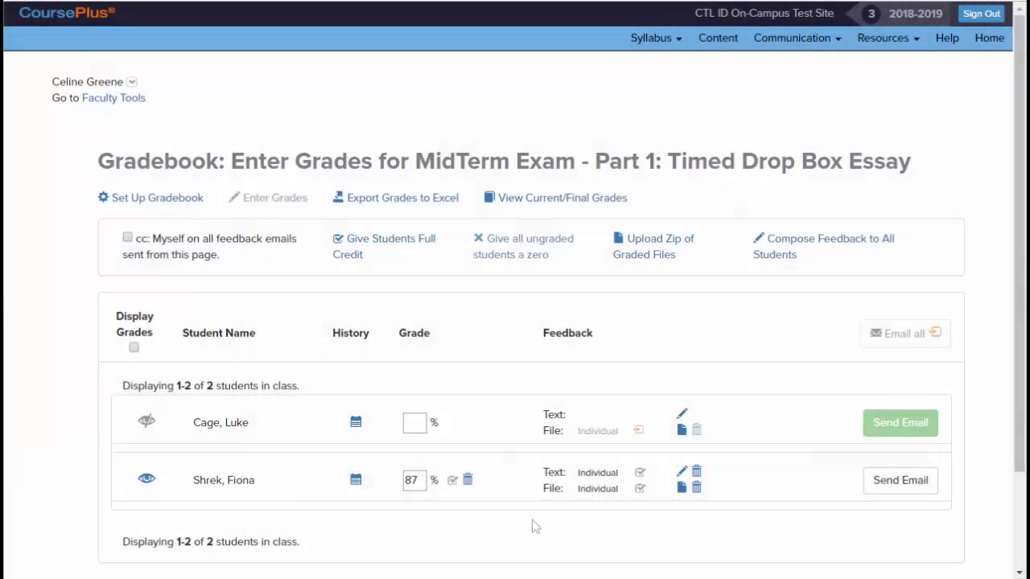
# Step: Enter a grade of 90% for the first listed student and turn on grade display for all students
pyautogui.click(416, 425)
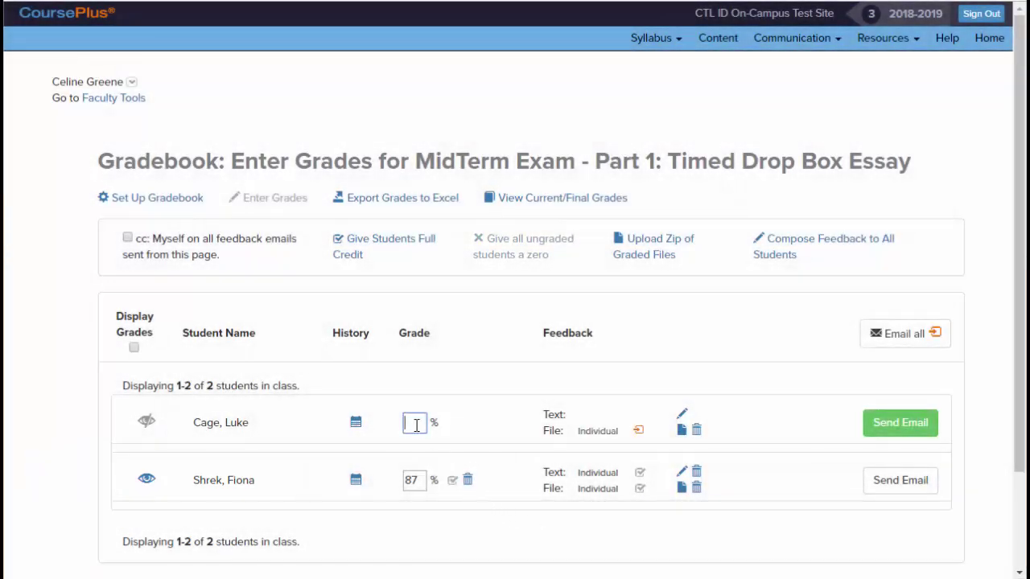
pyautogui.write('90')
pyautogui.click(468, 442)
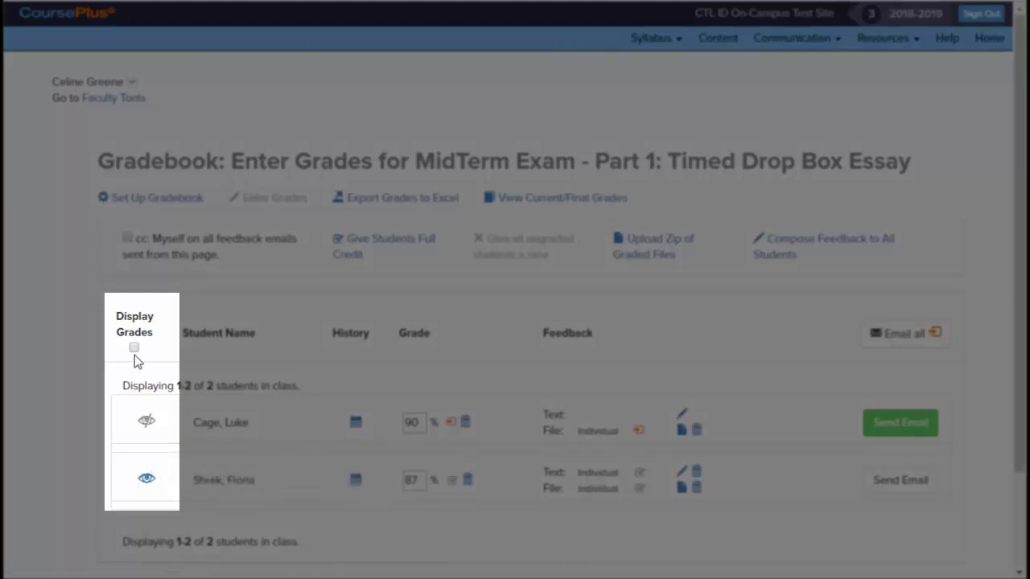
pyautogui.click(146, 421)
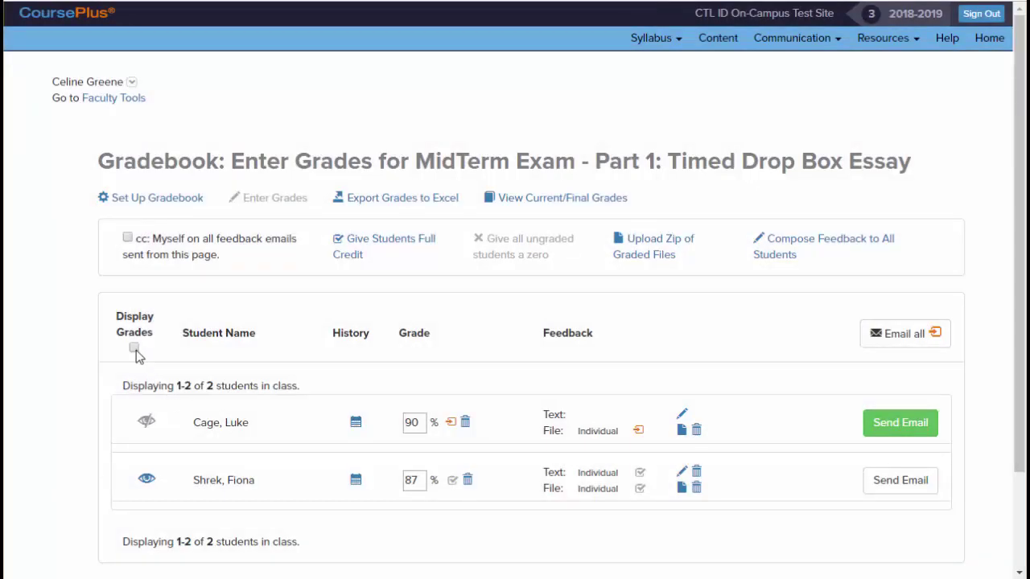
pyautogui.click(133, 348)
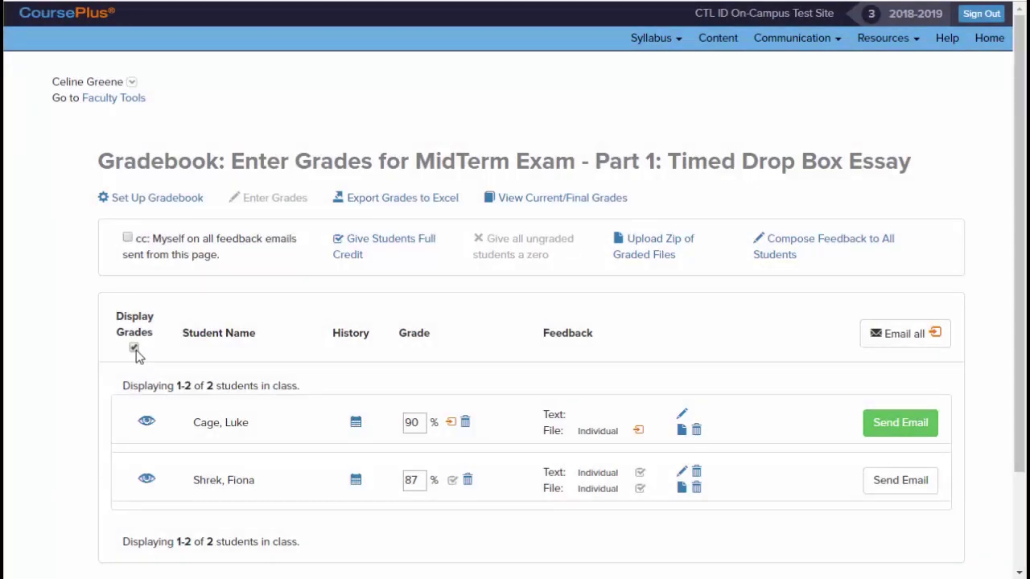